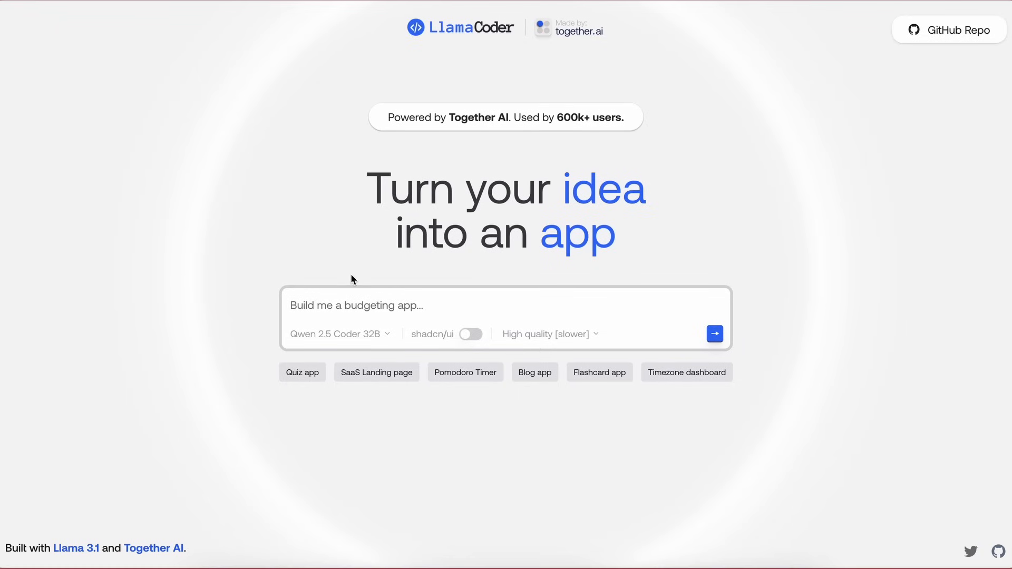
Choose DeepSeek V3 as the generation model in the model dropdown
{"action": "left_click", "coordinate": [339, 305]}
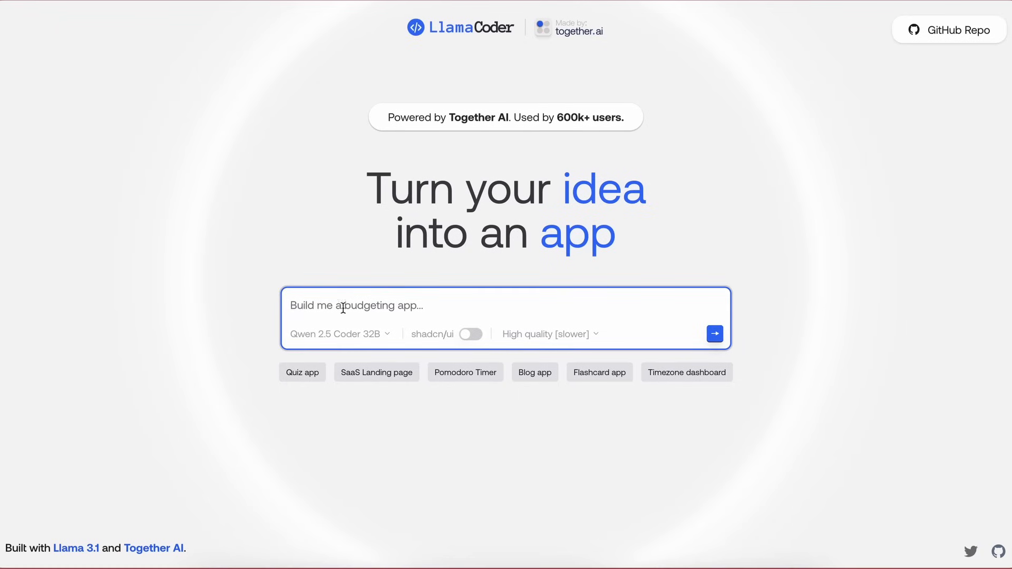
{"action": "left_click", "coordinate": [328, 340]}
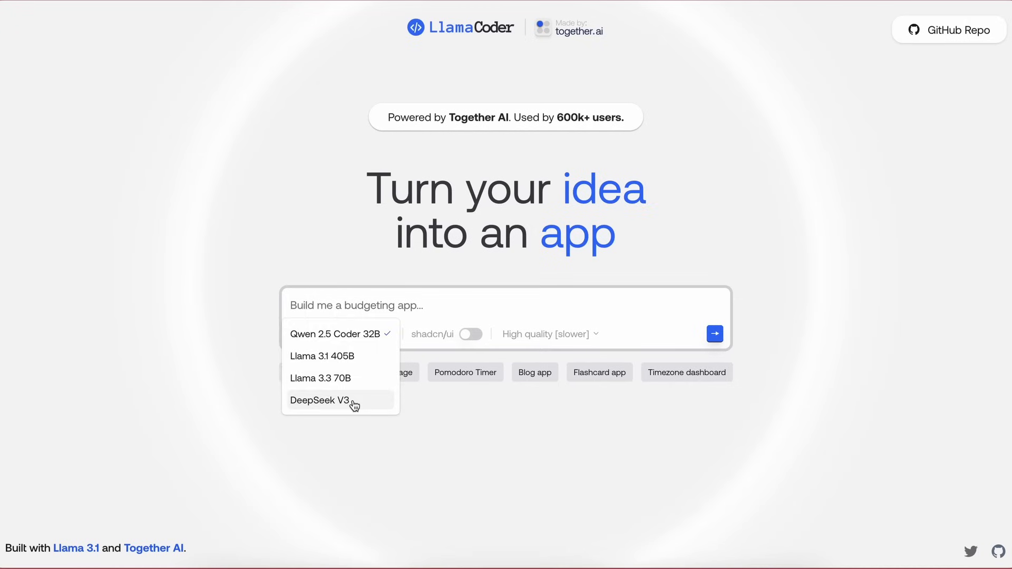
{"action": "left_click", "coordinate": [355, 406]}
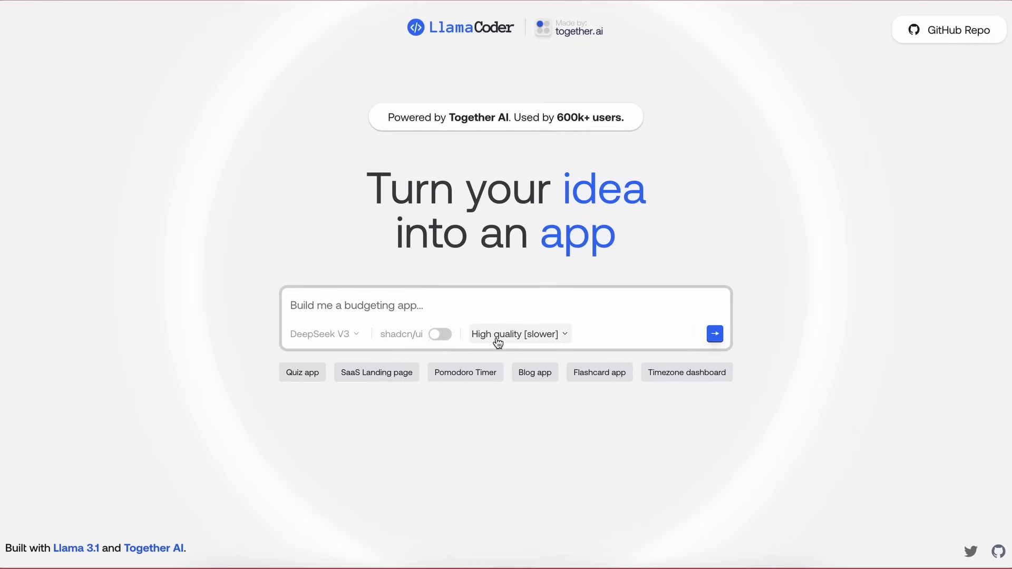
{"action": "left_click", "coordinate": [496, 337]}
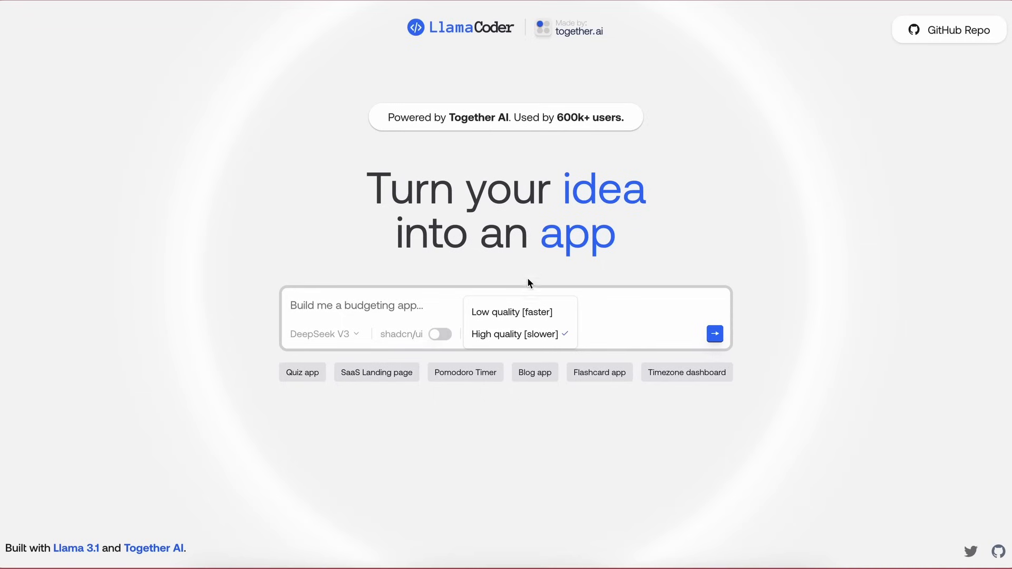
{"action": "left_click", "coordinate": [514, 334]}
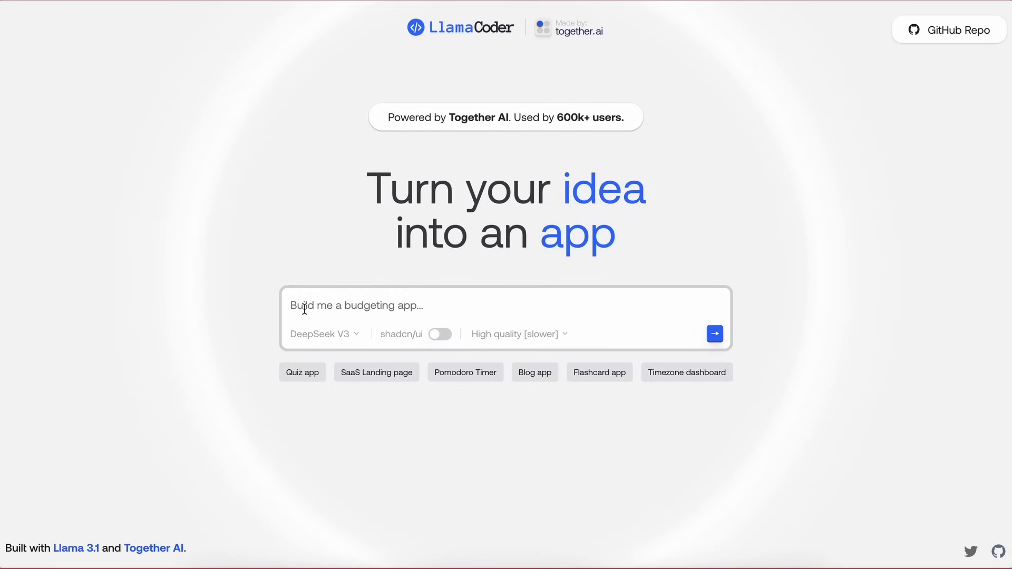
Enter the prompt "Generate a playable synth keyboard", keeping DeepSeek V3 and High quality
{"action": "left_click", "coordinate": [353, 305]}
{"action": "type", "text": "Generate a playable s"}
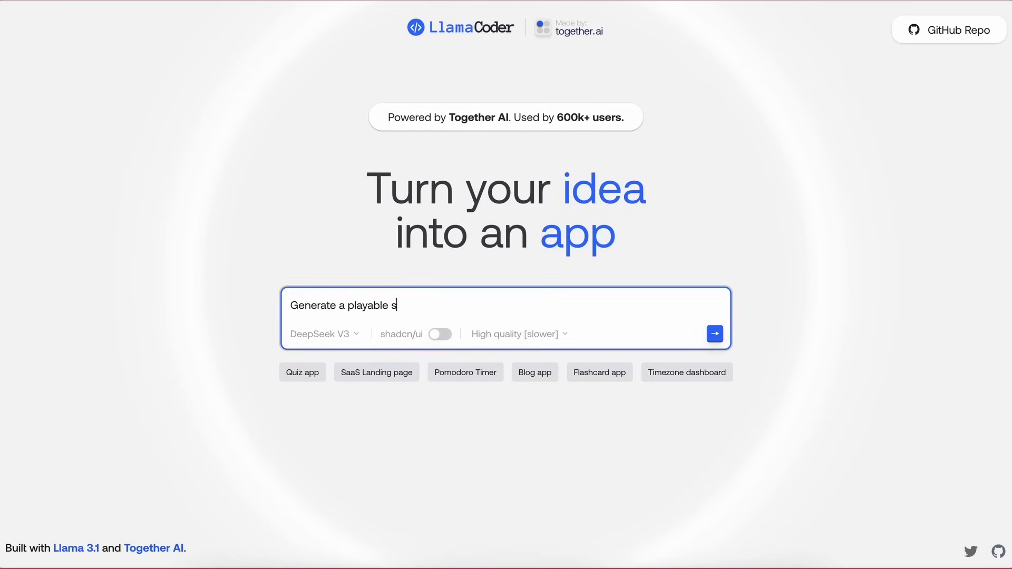
{"action": "type", "text": "yboard"}
{"action": "left_click", "coordinate": [342, 332]}
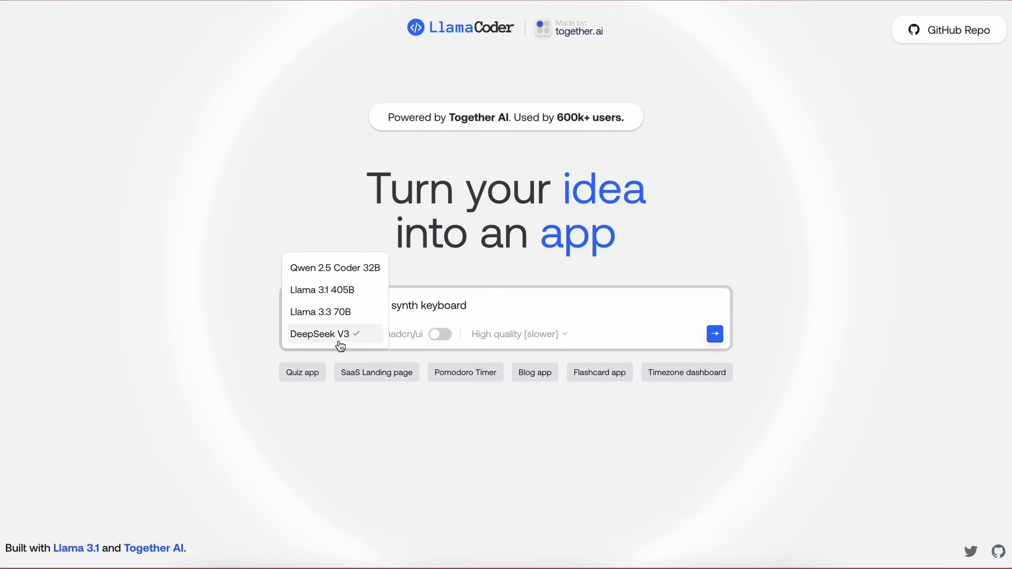
{"action": "left_click", "coordinate": [350, 345]}
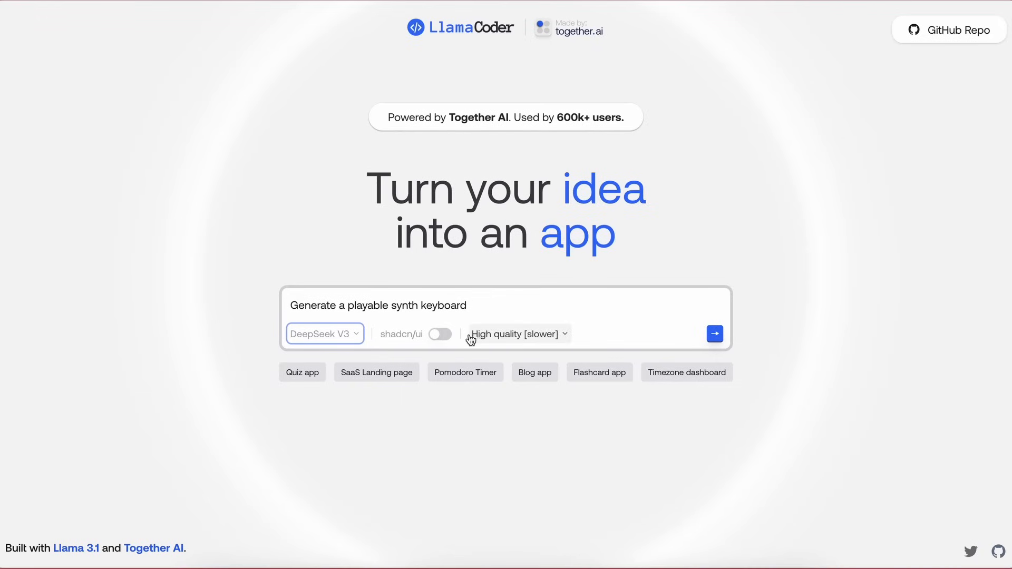
{"action": "left_click", "coordinate": [482, 339]}
{"action": "left_click", "coordinate": [484, 339]}
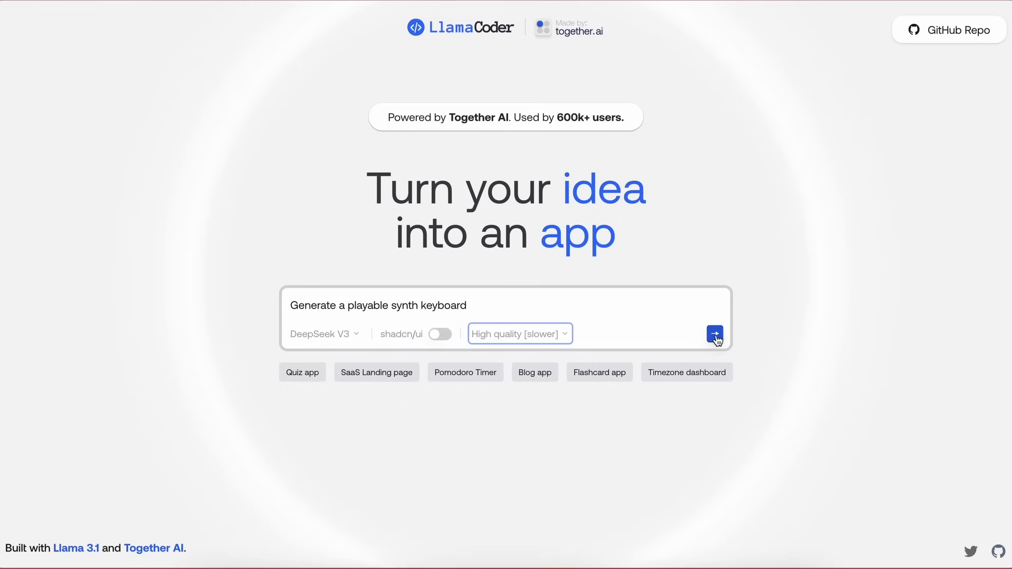
Generate the Synth Keyboard Simulator and play the C, D and F notes in its preview
{"action": "left_click", "coordinate": [715, 335]}
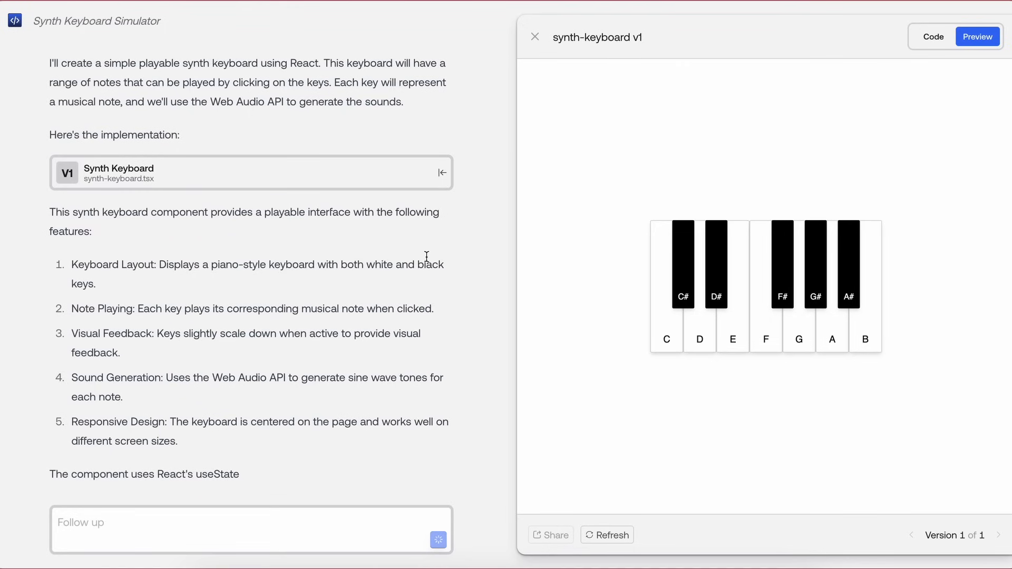
{"action": "scroll", "coordinate": [426, 258], "scroll_direction": "up", "scroll_amount": 1}
{"action": "scroll", "coordinate": [428, 259], "scroll_direction": "down", "scroll_amount": 1}
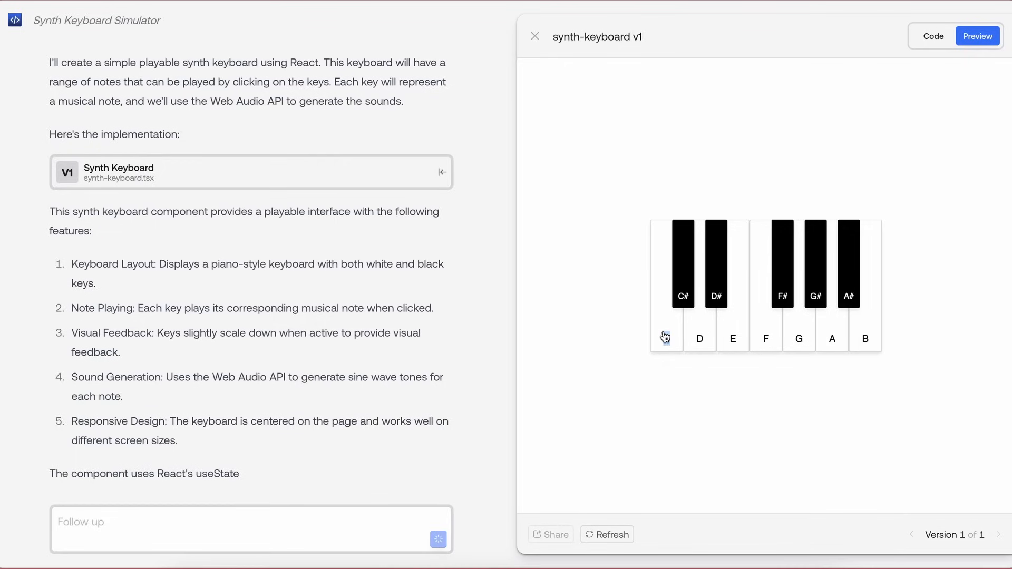
{"action": "left_click", "coordinate": [663, 338]}
{"action": "left_click", "coordinate": [735, 327]}
{"action": "left_click", "coordinate": [664, 338]}
{"action": "left_click", "coordinate": [700, 338]}
{"action": "left_click", "coordinate": [762, 328]}
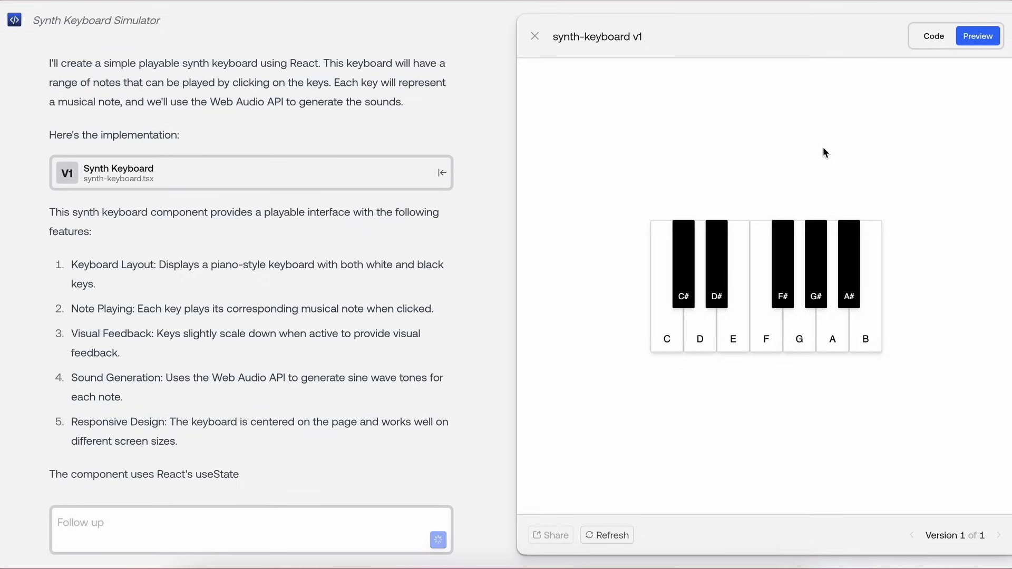
View the synth keyboard's source code and highlight the createOscillator line
{"action": "left_click", "coordinate": [933, 42]}
{"action": "scroll", "coordinate": [865, 167], "scroll_direction": "down", "scroll_amount": 1}
{"action": "scroll", "coordinate": [865, 166], "scroll_direction": "down", "scroll_amount": 1}
{"action": "scroll", "coordinate": [865, 166], "scroll_direction": "down", "scroll_amount": 1}
{"action": "scroll", "coordinate": [865, 166], "scroll_direction": "down", "scroll_amount": 1}
{"action": "scroll", "coordinate": [865, 166], "scroll_direction": "down", "scroll_amount": 1}
{"action": "scroll", "coordinate": [865, 166], "scroll_direction": "down", "scroll_amount": 1}
{"action": "scroll", "coordinate": [865, 166], "scroll_direction": "down", "scroll_amount": 1}
{"action": "scroll", "coordinate": [865, 167], "scroll_direction": "down", "scroll_amount": 1}
{"action": "scroll", "coordinate": [865, 166], "scroll_direction": "down", "scroll_amount": 1}
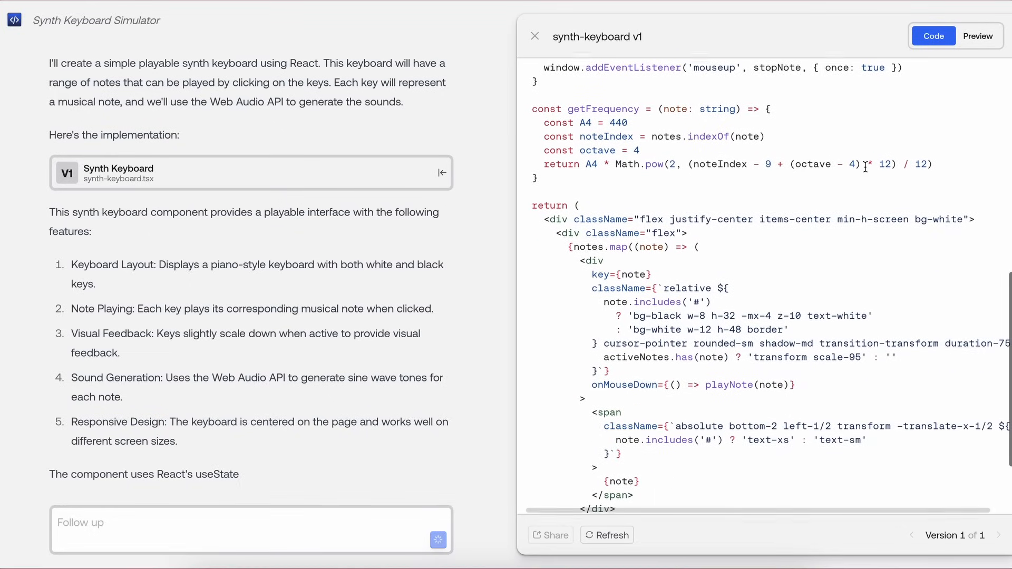
{"action": "scroll", "coordinate": [865, 166], "scroll_direction": "down", "scroll_amount": 2}
{"action": "scroll", "coordinate": [865, 166], "scroll_direction": "up", "scroll_amount": 2}
{"action": "scroll", "coordinate": [866, 169], "scroll_direction": "up", "scroll_amount": 3}
{"action": "scroll", "coordinate": [865, 168], "scroll_direction": "up", "scroll_amount": 2}
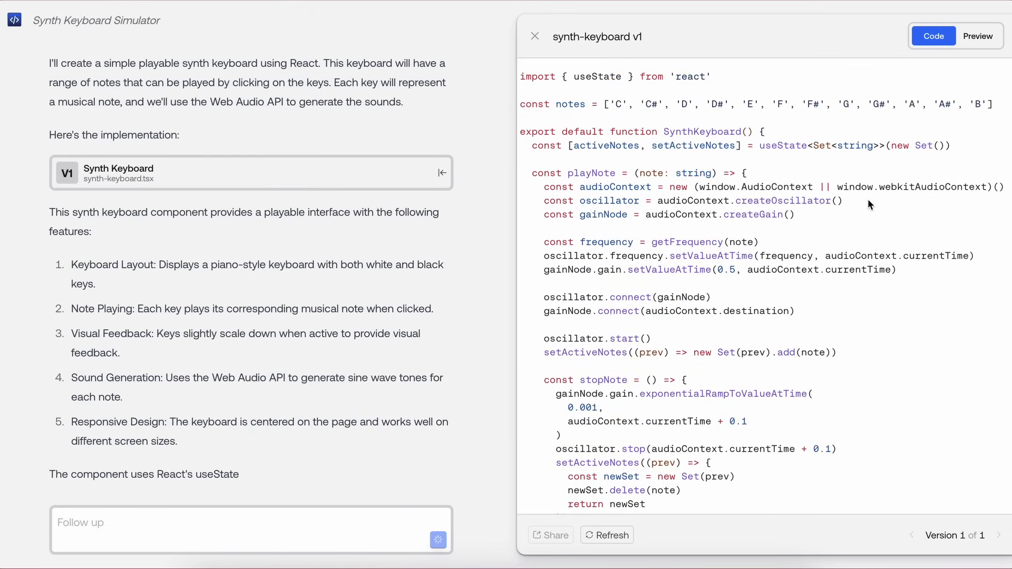
{"action": "scroll", "coordinate": [867, 199], "scroll_direction": "left", "scroll_amount": 1}
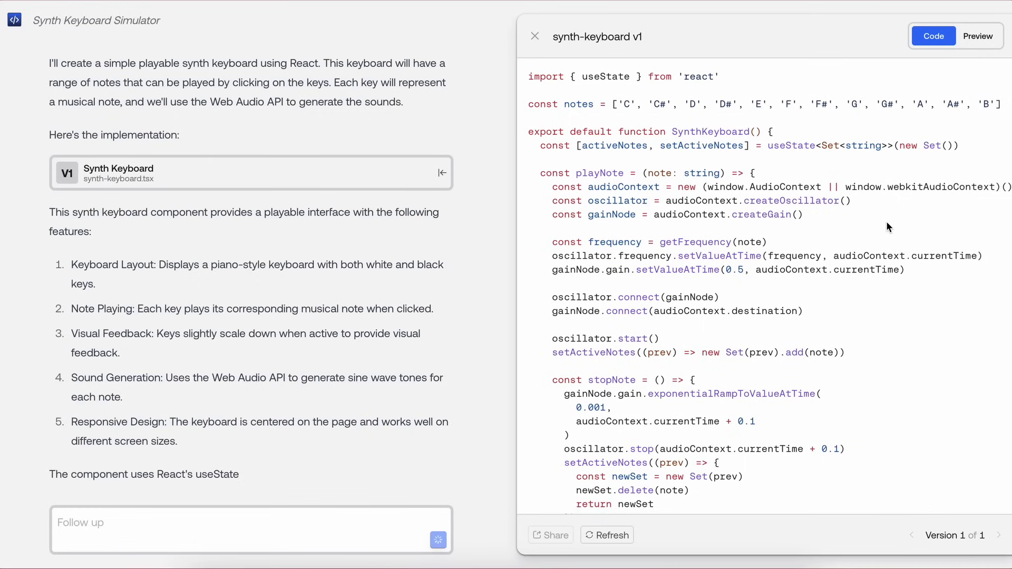
{"action": "triple_click", "coordinate": [800, 205]}
{"action": "left_click", "coordinate": [806, 212]}
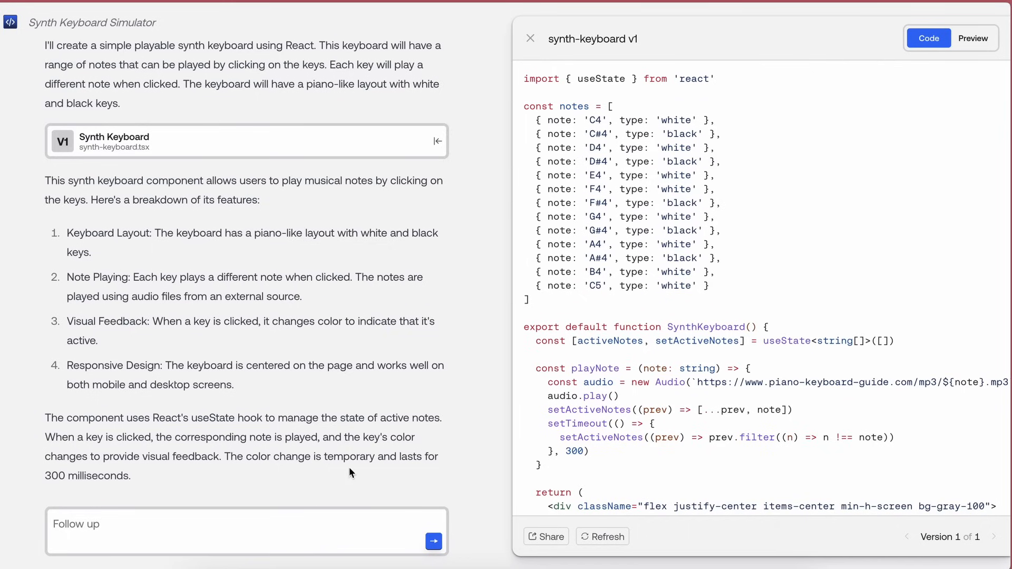
Request a follow-up 'Add a heading to it saying "king"' and check the King heading in version 2
{"action": "left_click", "coordinate": [316, 522]}
{"action": "type", "text": "Add a heading to it da"}
{"action": "key", "text": "BackSpace"}
{"action": "key", "text": "BackSpace"}
{"action": "type", "text": "saying \"king\""}
{"action": "key", "text": "Return"}
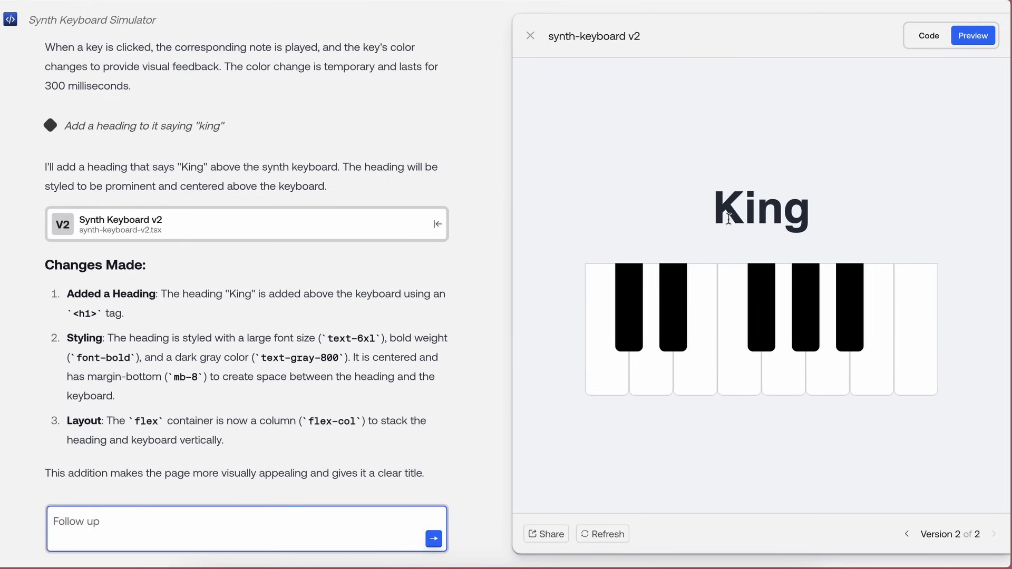
{"action": "left_click_drag", "start_coordinate": [716, 211], "coordinate": [808, 213]}
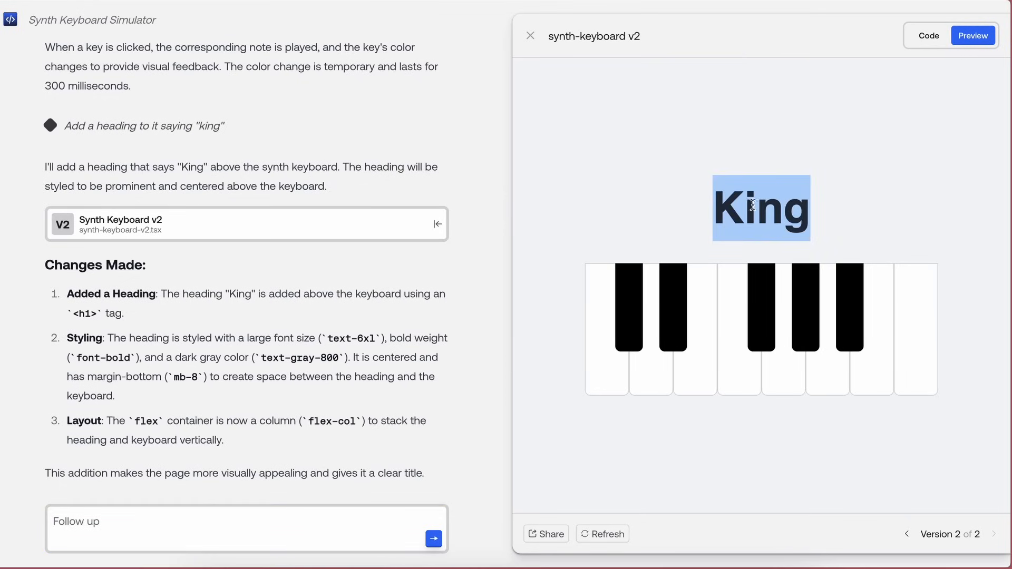
{"action": "left_click", "coordinate": [771, 219]}
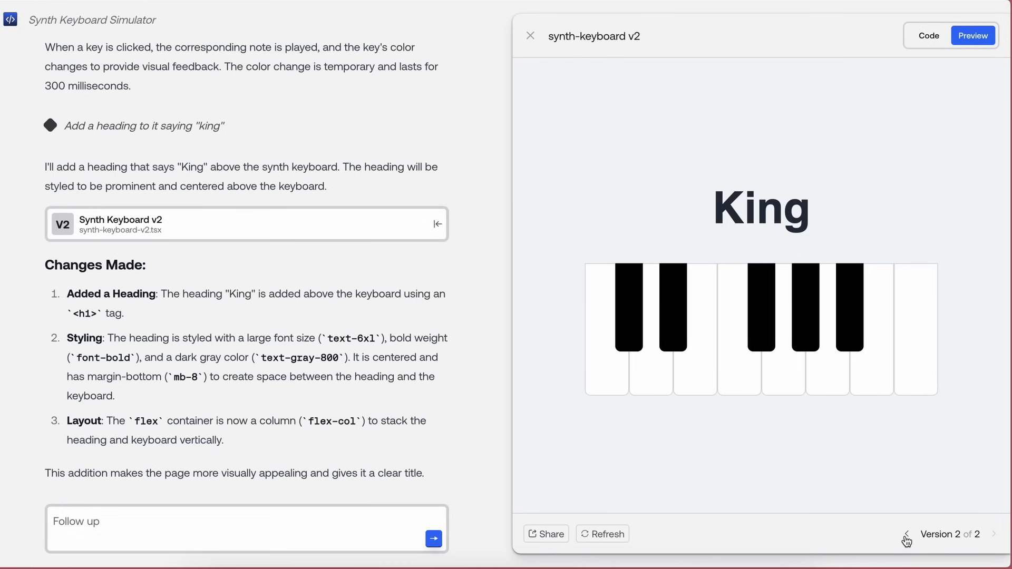
{"action": "scroll", "coordinate": [376, 275], "scroll_direction": "up", "scroll_amount": 5}
{"action": "left_click", "coordinate": [369, 205]}
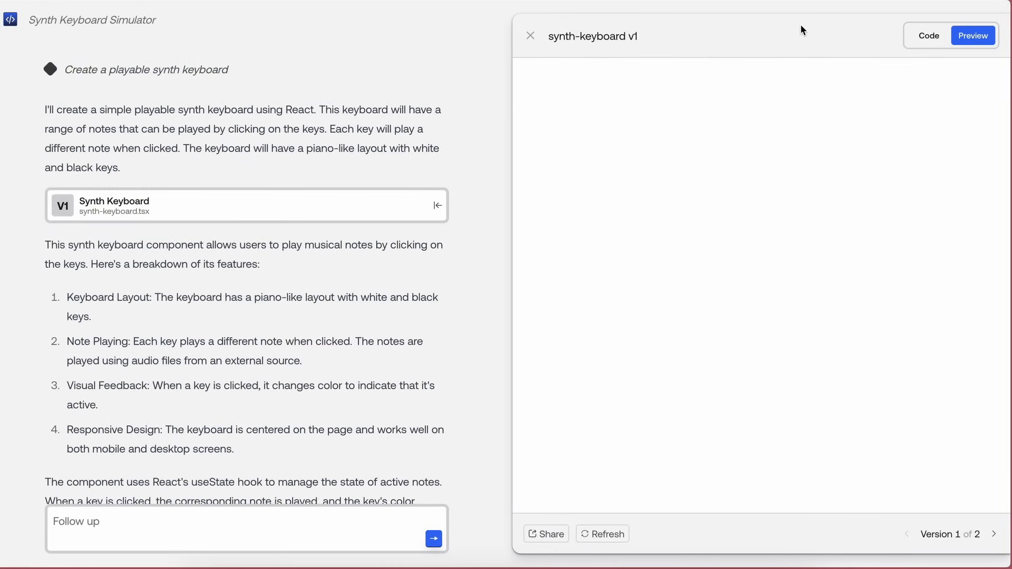
{"action": "left_click", "coordinate": [927, 35]}
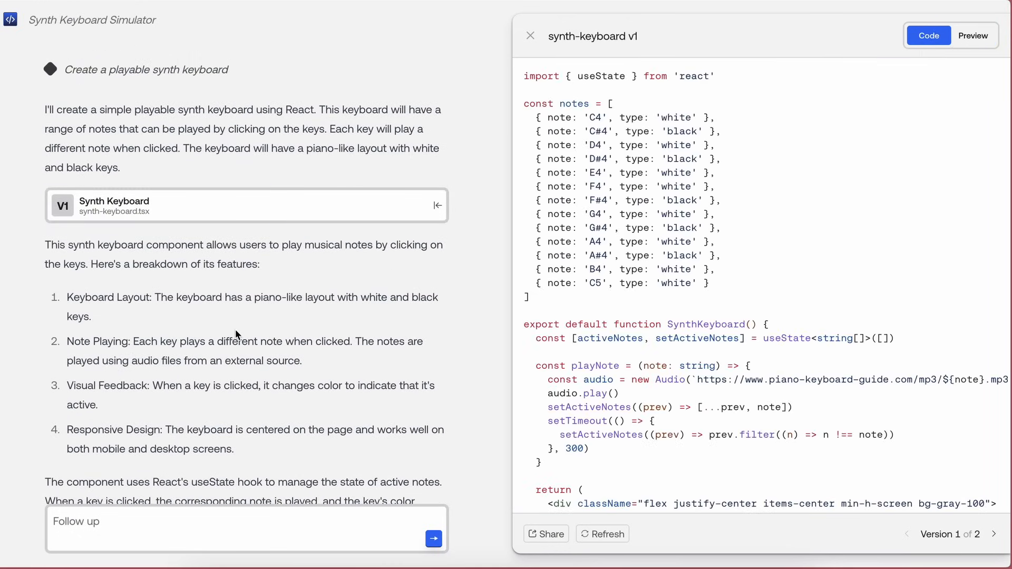
{"action": "scroll", "coordinate": [236, 335], "scroll_direction": "down", "scroll_amount": 5}
{"action": "left_click", "coordinate": [257, 238]}
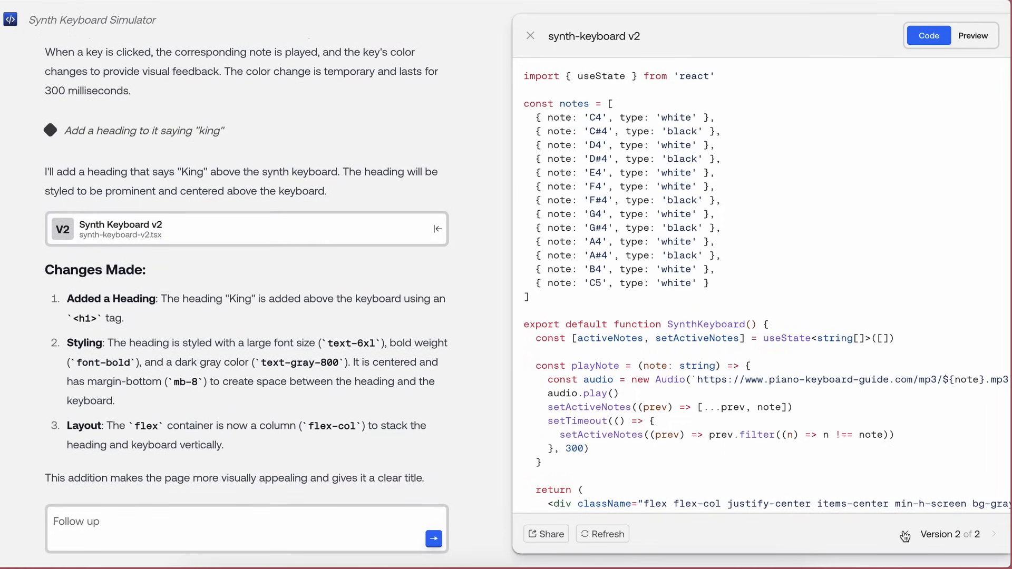
{"action": "left_click", "coordinate": [907, 535]}
{"action": "left_click", "coordinate": [993, 535]}
{"action": "left_click", "coordinate": [973, 40]}
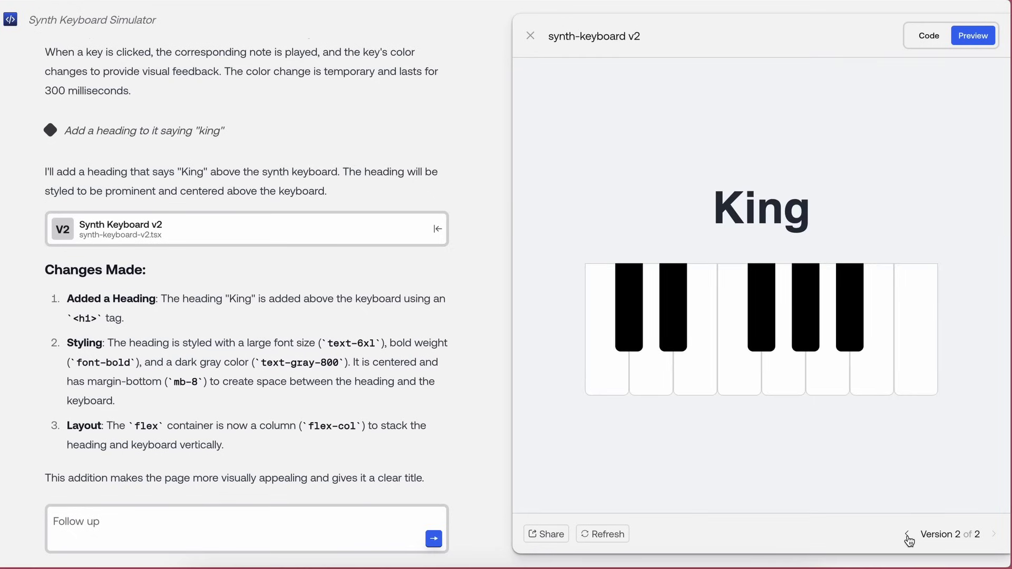
{"action": "left_click", "coordinate": [906, 536]}
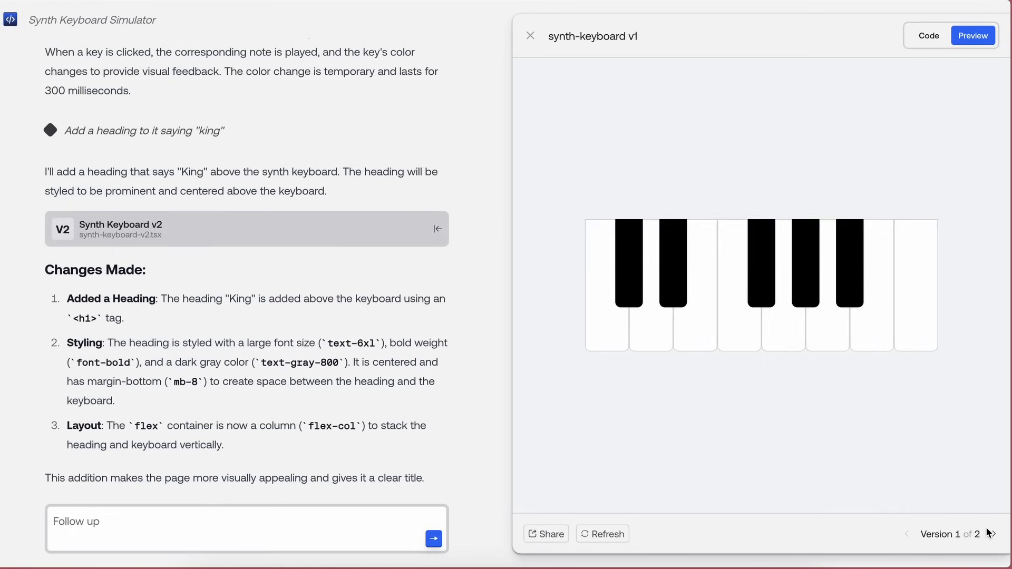
{"action": "left_click", "coordinate": [992, 535]}
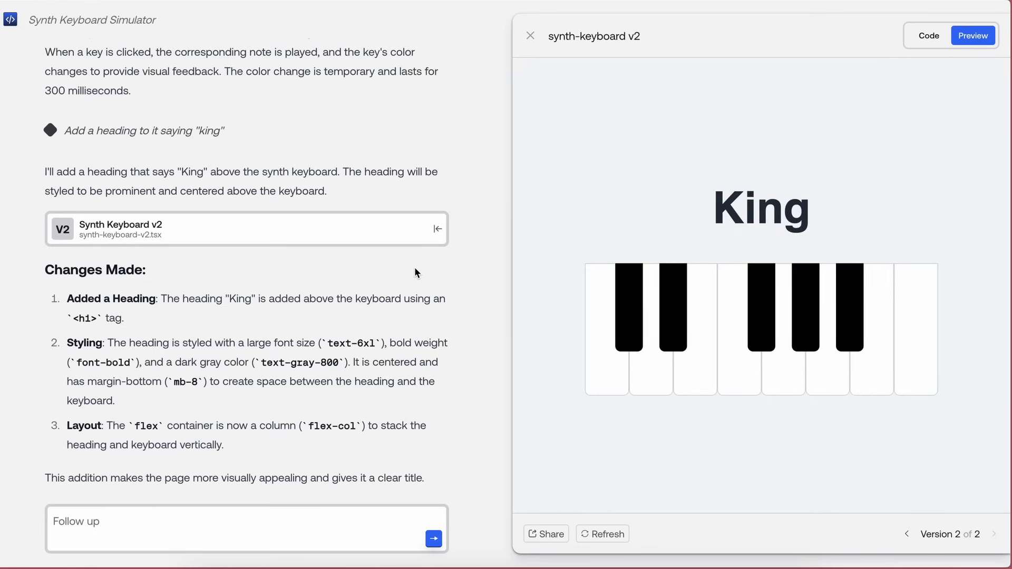
{"action": "scroll", "coordinate": [411, 293], "scroll_direction": "down", "scroll_amount": 1}
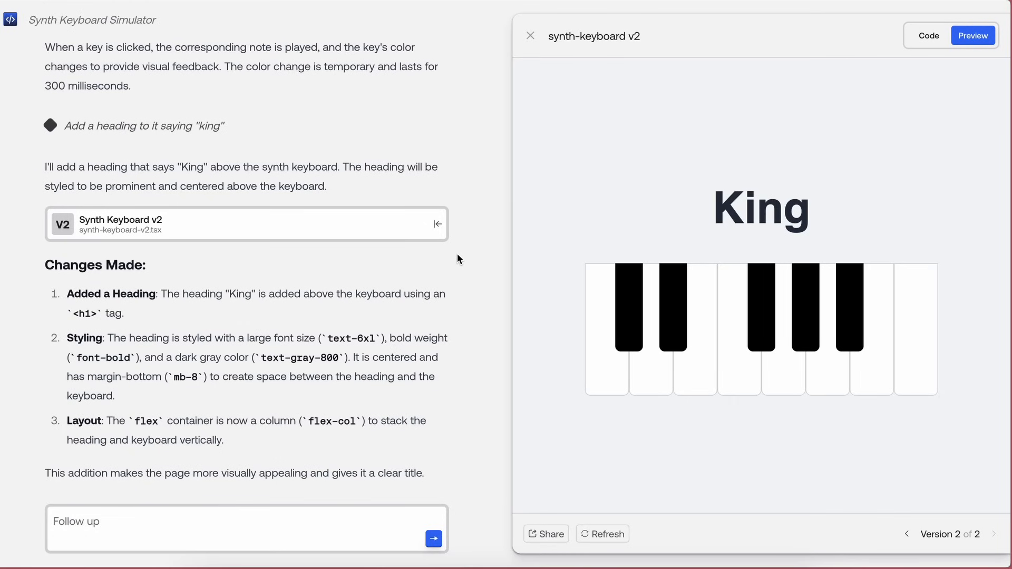
{"action": "scroll", "coordinate": [457, 260], "scroll_direction": "up", "scroll_amount": 5}
{"action": "scroll", "coordinate": [457, 260], "scroll_direction": "up", "scroll_amount": 3}
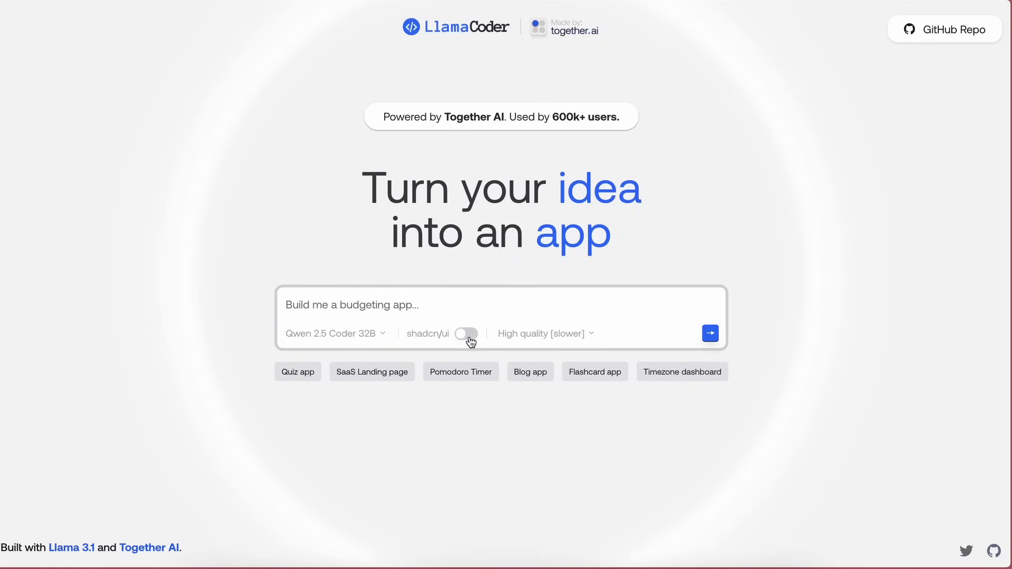
Set Llama 3.3 70B as the model, enable shadcn/ui and choose Low quality
{"action": "left_click", "coordinate": [469, 337]}
{"action": "left_click", "coordinate": [354, 338]}
{"action": "left_click", "coordinate": [350, 379]}
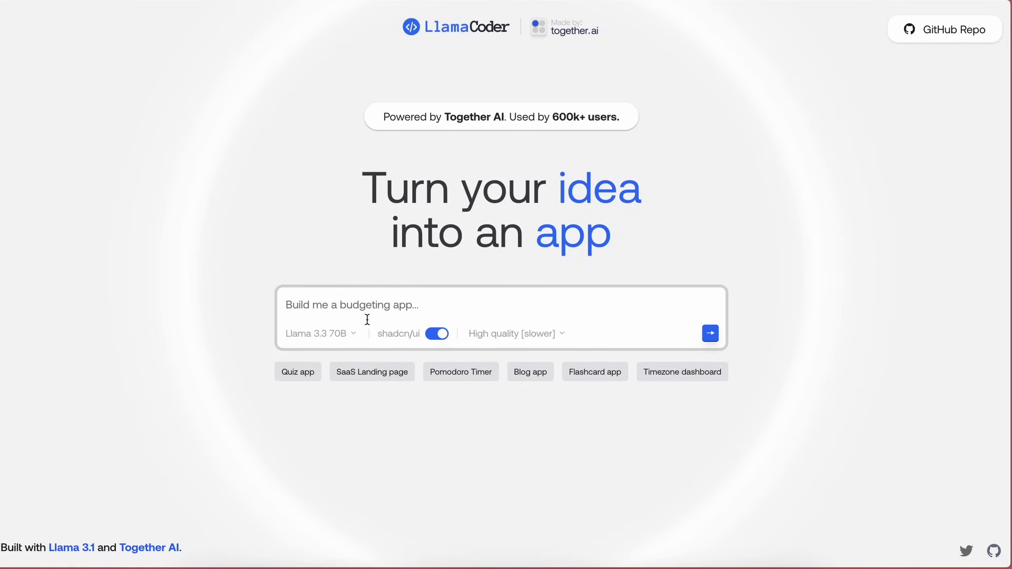
{"action": "left_click", "coordinate": [542, 332]}
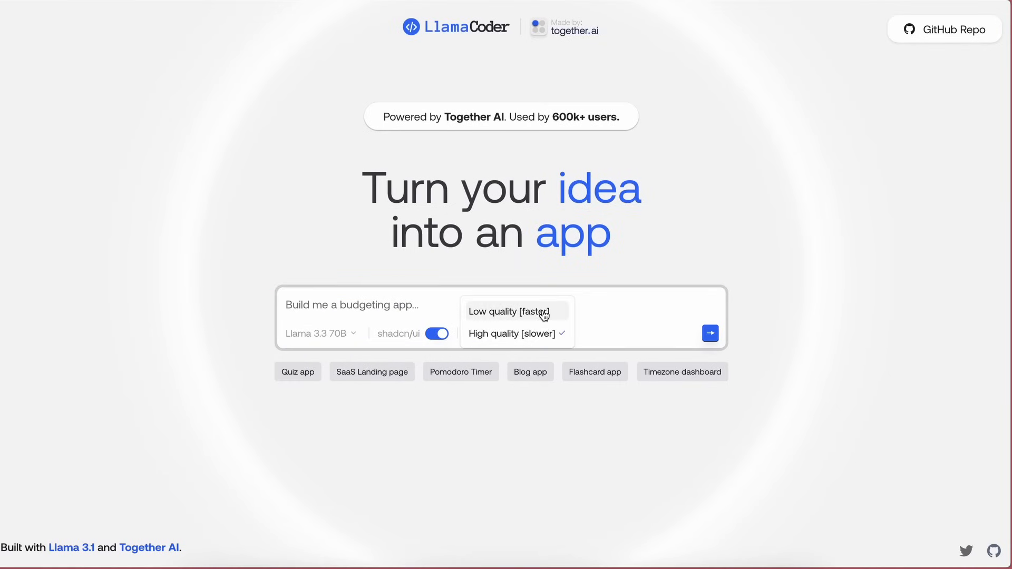
{"action": "left_click", "coordinate": [543, 313]}
Submit the good-looking finance tracker prompt for generation
{"action": "left_click", "coordinate": [510, 304]}
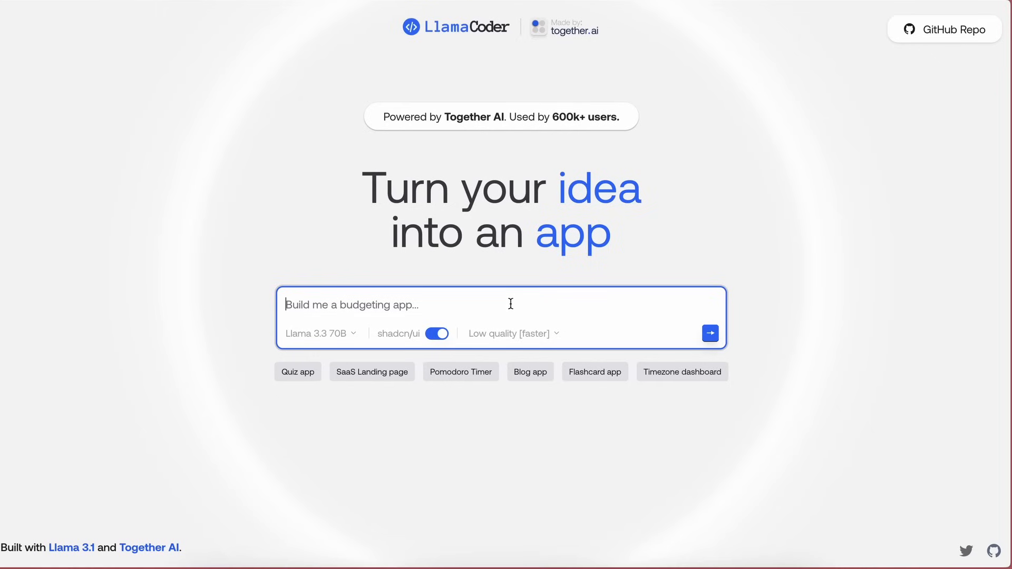
{"action": "type", "text": "Build me a good looking "}
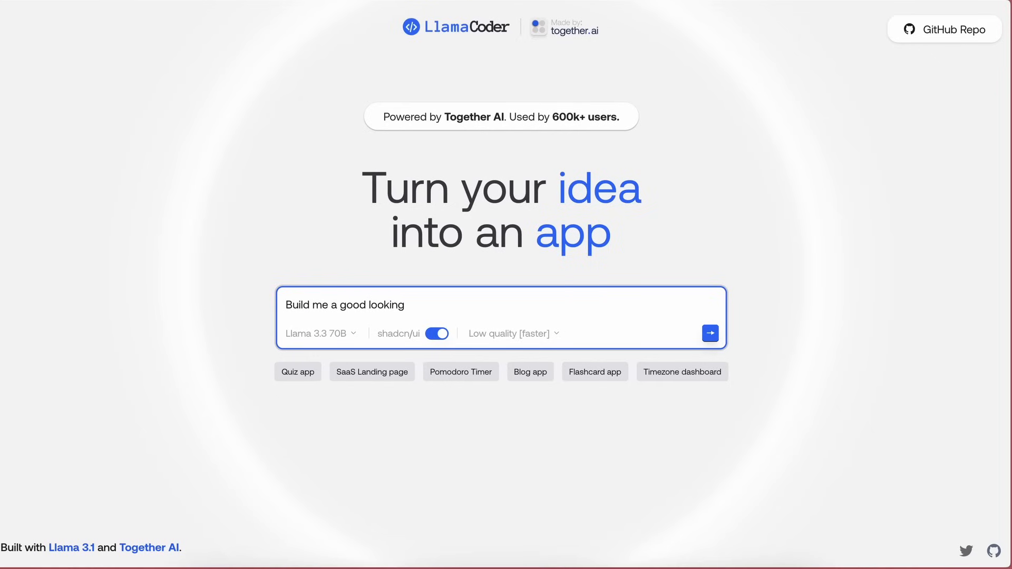
{"action": "type", "text": "finance tracker app"}
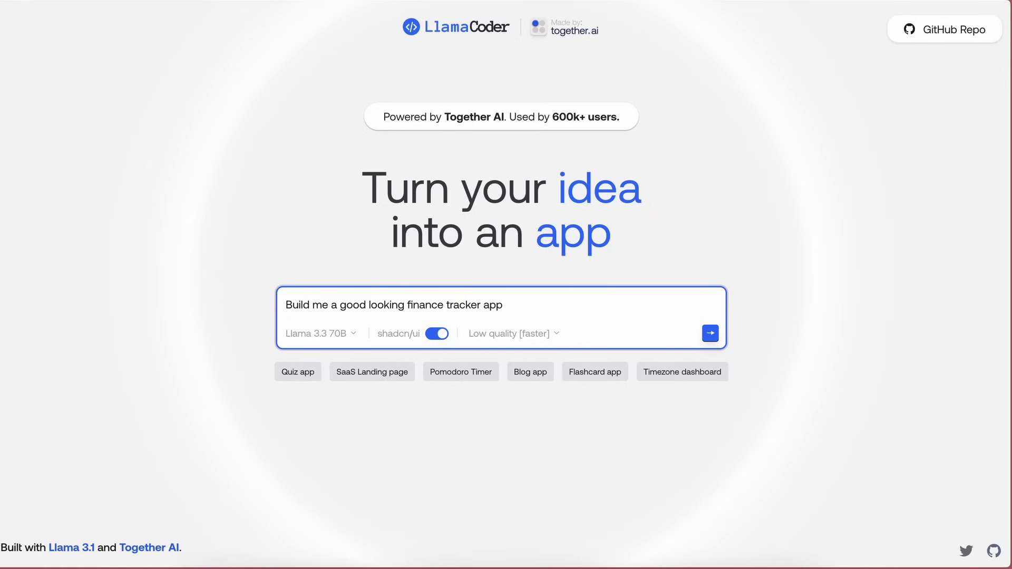
{"action": "left_click", "coordinate": [709, 333]}
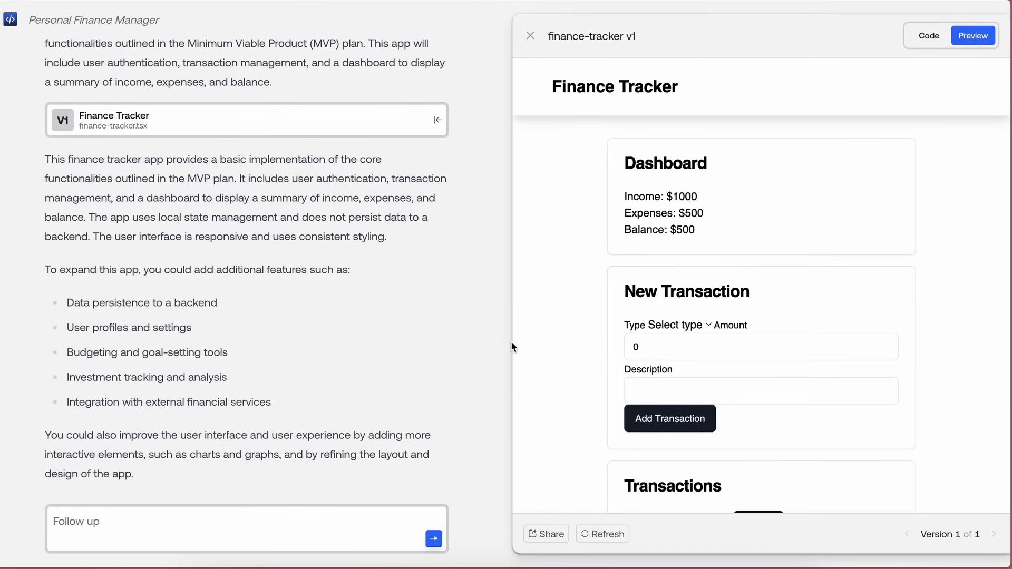
{"action": "scroll", "coordinate": [616, 377], "scroll_direction": "down", "scroll_amount": 3}
{"action": "scroll", "coordinate": [615, 376], "scroll_direction": "up", "scroll_amount": 3}
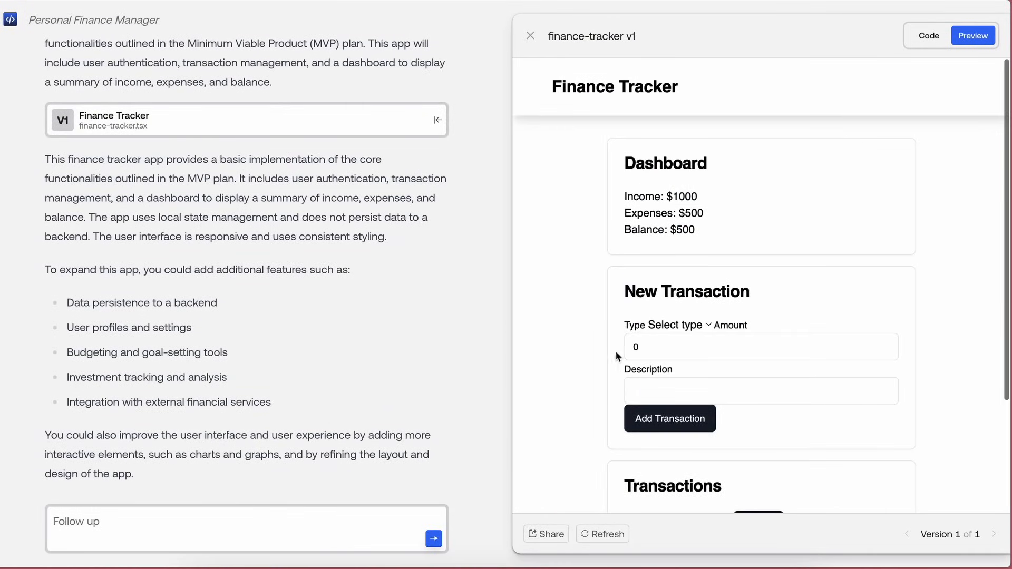
Add a $1000 transaction described as 'new' in the finance tracker preview
{"action": "left_click", "coordinate": [647, 345]}
{"action": "type", "text": "1000"}
{"action": "left_click", "coordinate": [655, 387]}
{"action": "type", "text": "new"}
{"action": "left_click", "coordinate": [657, 423]}
{"action": "left_click", "coordinate": [687, 388]}
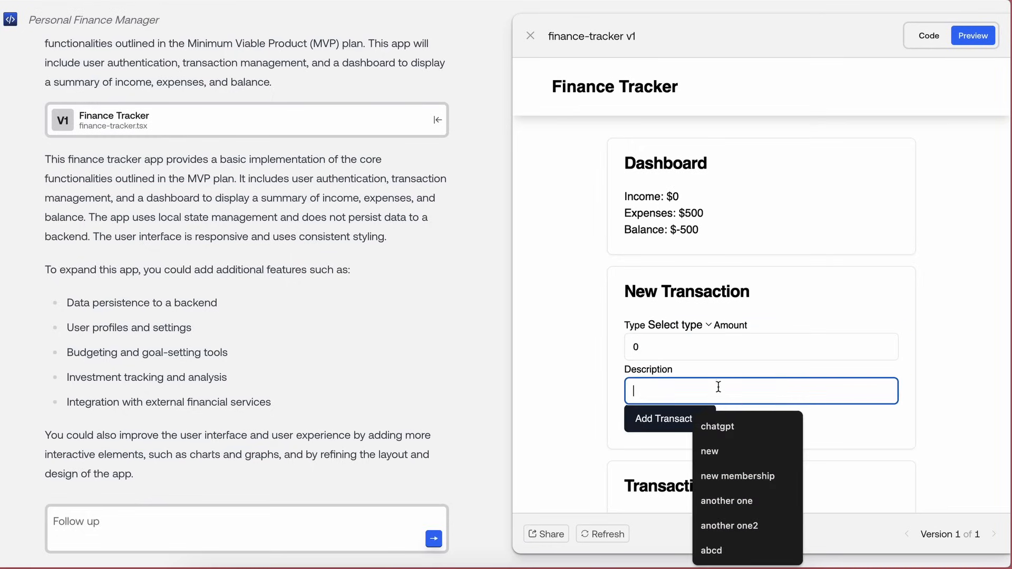
{"action": "left_click", "coordinate": [937, 431]}
{"action": "scroll", "coordinate": [825, 309], "scroll_direction": "down", "scroll_amount": 3}
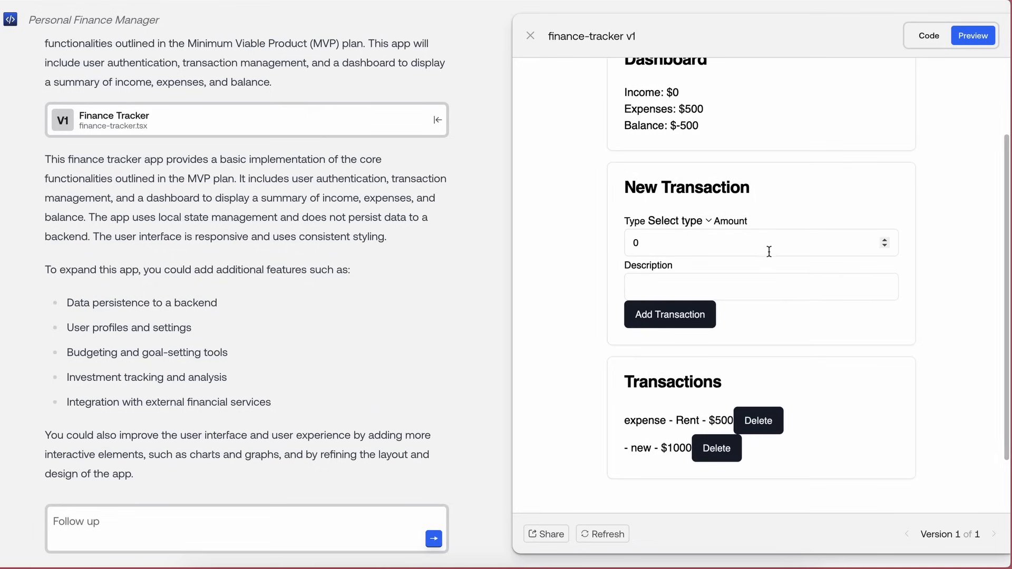
Add a $200 'chatgpt' transaction, then view the generated source code
{"action": "left_click", "coordinate": [706, 248]}
{"action": "type", "text": "200"}
{"action": "left_click", "coordinate": [735, 282]}
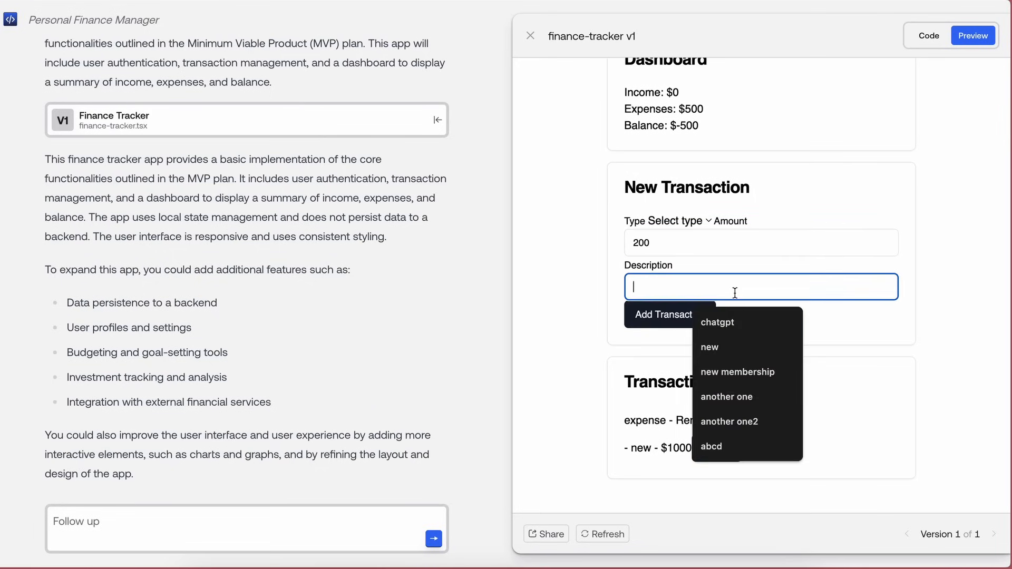
{"action": "type", "text": "chatgpt"}
{"action": "left_click", "coordinate": [688, 319]}
{"action": "scroll", "coordinate": [739, 381], "scroll_direction": "down", "scroll_amount": 2}
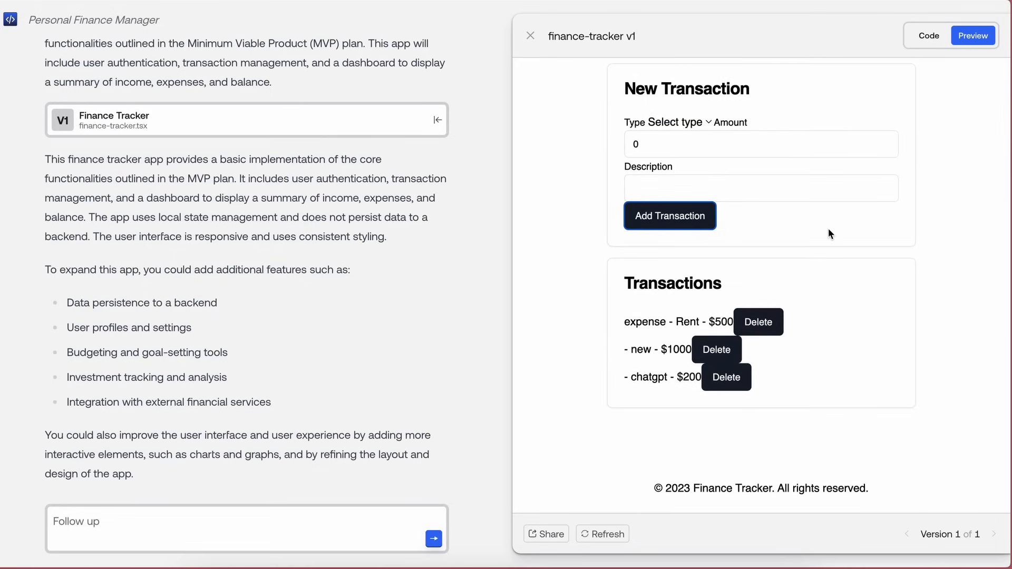
{"action": "scroll", "coordinate": [827, 228], "scroll_direction": "up", "scroll_amount": 3}
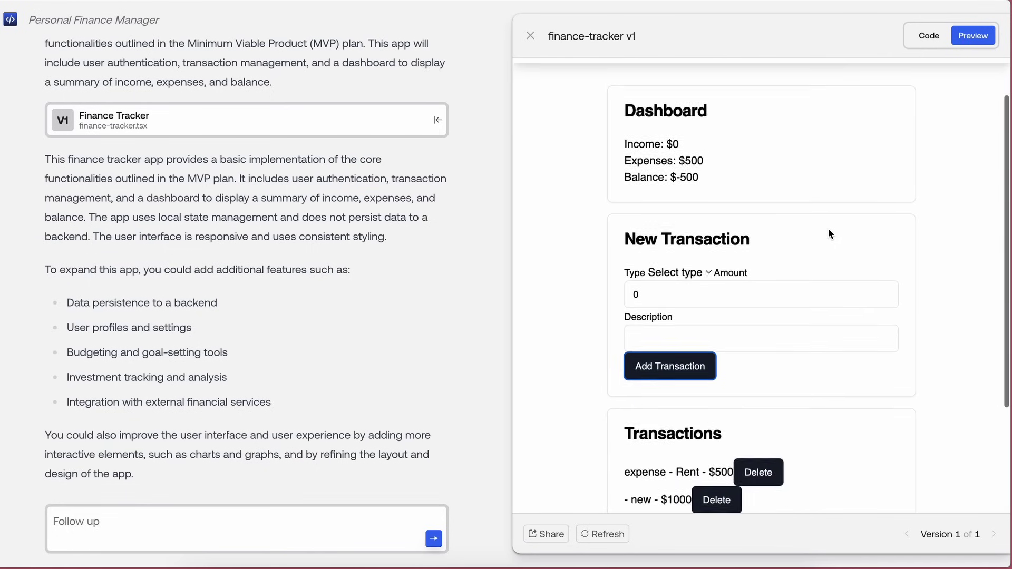
{"action": "left_click", "coordinate": [927, 39]}
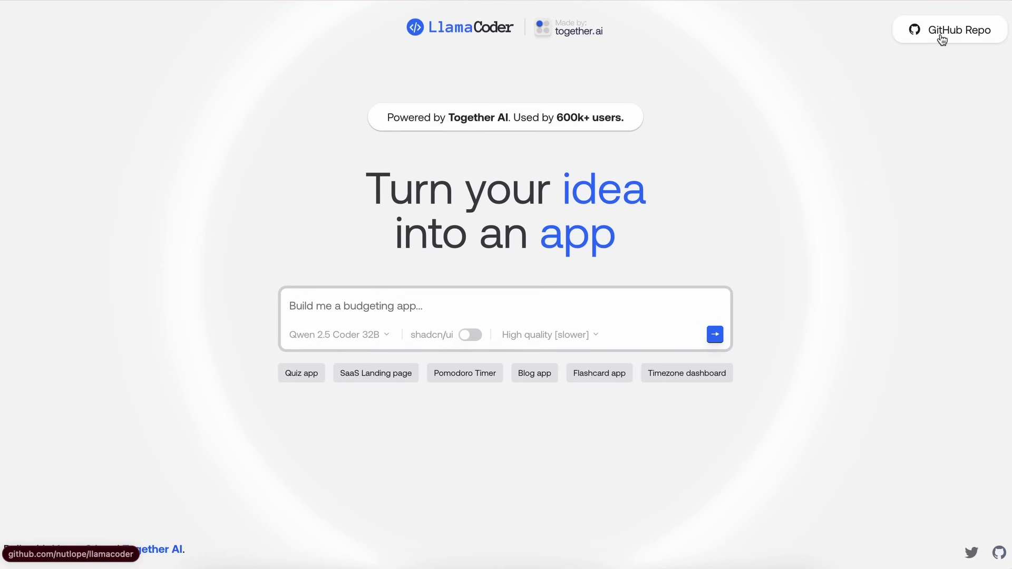
Go to the llamacoder GitHub repository from the app
{"action": "left_click", "coordinate": [942, 40]}
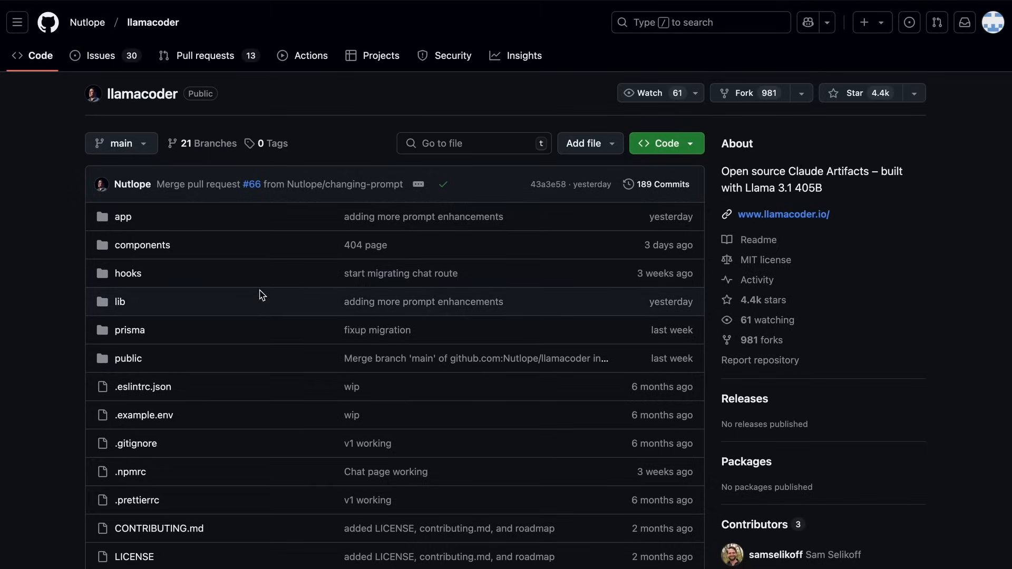
{"action": "scroll", "coordinate": [41, 273], "scroll_direction": "down", "scroll_amount": 5}
{"action": "scroll", "coordinate": [44, 275], "scroll_direction": "down", "scroll_amount": 4}
{"action": "scroll", "coordinate": [43, 274], "scroll_direction": "down", "scroll_amount": 5}
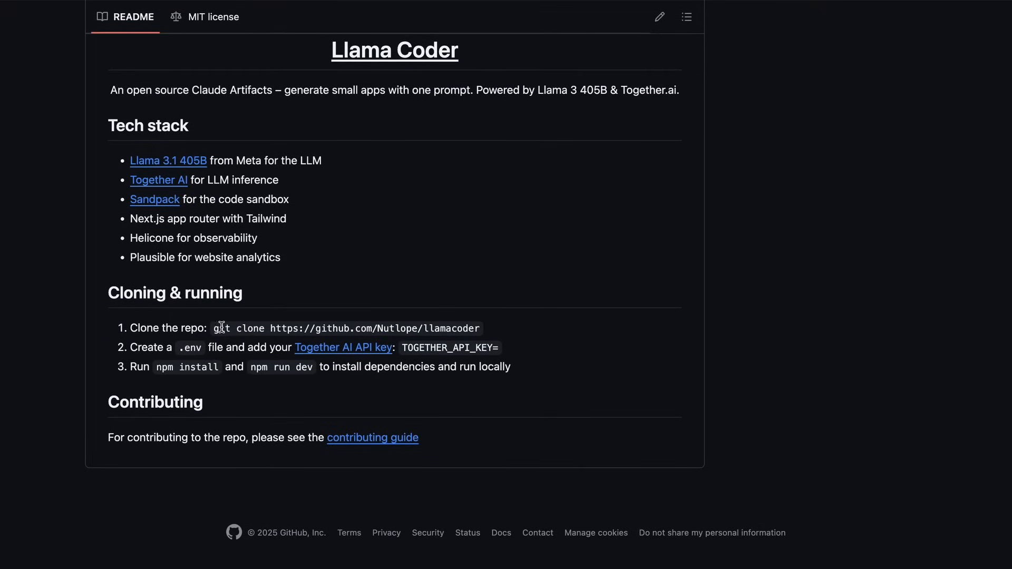
Clone the llamacoder repository and move into its folder in Terminal
{"action": "left_click_drag", "start_coordinate": [214, 328], "coordinate": [503, 326]}
{"action": "type", "text": "git clone https://github.com/Nutlope/llamacoder"}
{"action": "key", "text": "Return"}
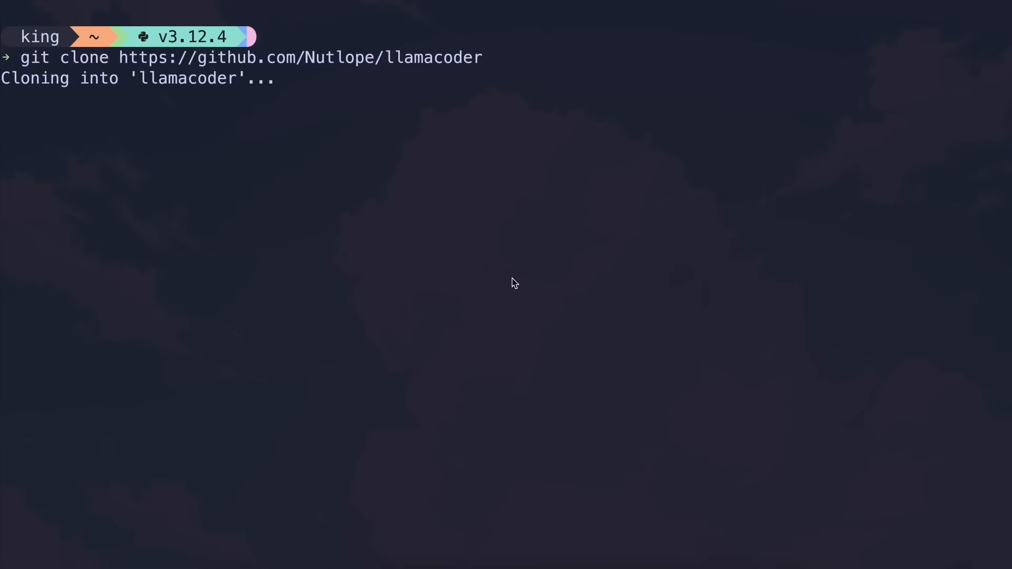
{"action": "type", "text": "cd llama"}
{"action": "key", "text": "BackSpace"}
{"action": "type", "text": "coder"}
{"action": "key", "text": "Return"}
{"action": "type", "text": "clear"}
{"action": "key", "text": "Return"}
{"action": "type", "text": "vim .env"}
Create a .env file in nvim holding TOGETHER_API_KEY and save it
{"action": "key", "text": "Return"}
{"action": "type", "text": "i"}
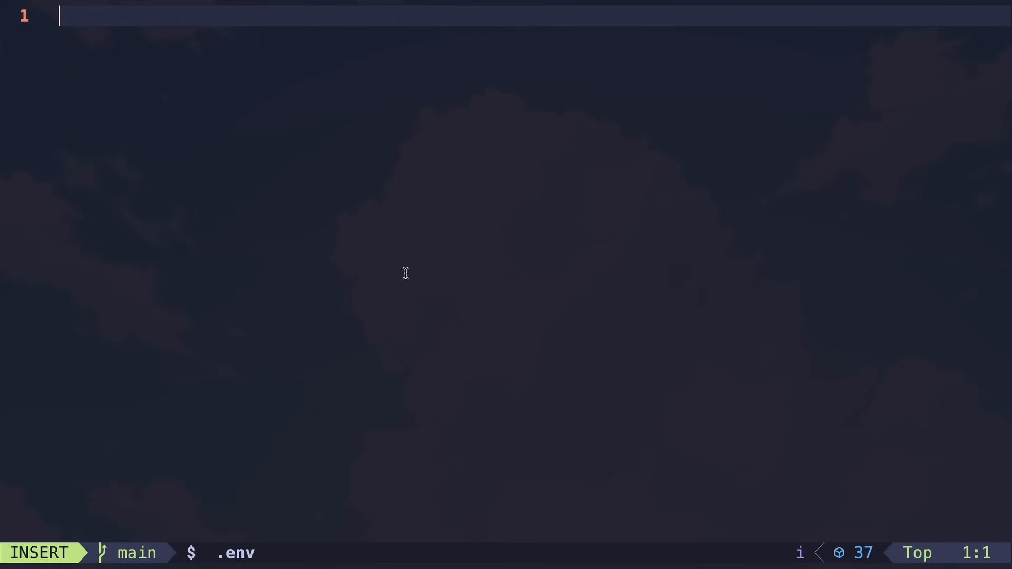
{"action": "type", "text": "TOGETHER_API_KEY=abcd"}
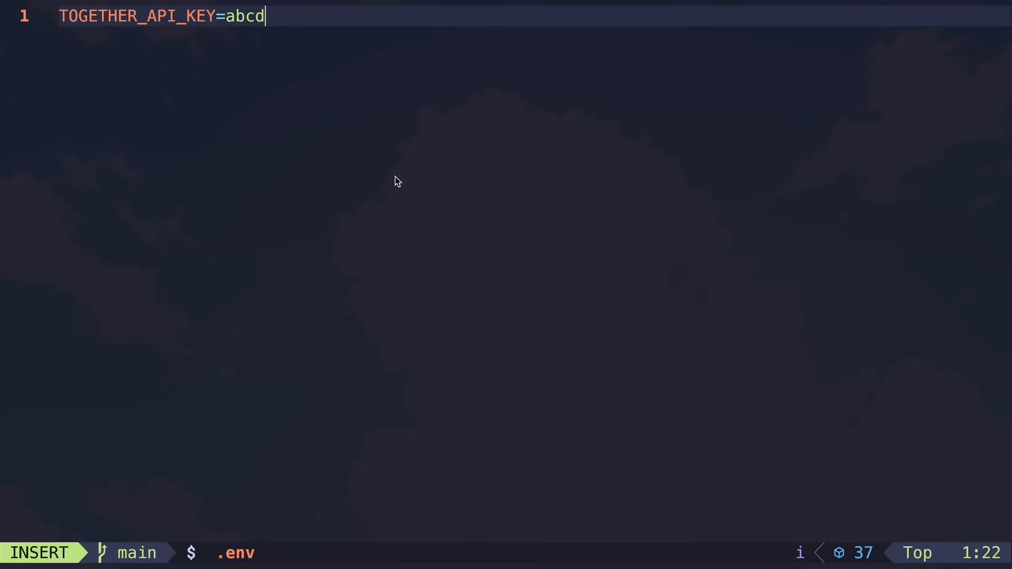
{"action": "key", "text": "Escape"}
{"action": "type", "text": ":wq"}
{"action": "key", "text": "Return"}
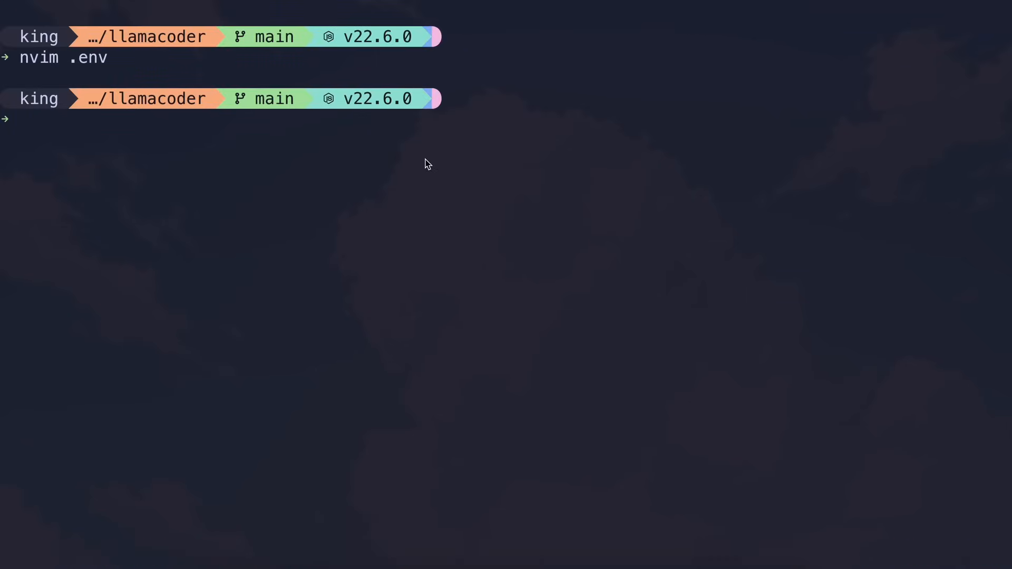
{"action": "type", "text": "npm install"}
Run npm install and npm run dev to serve LlamaCoder at localhost:3000
{"action": "key", "text": "Return"}
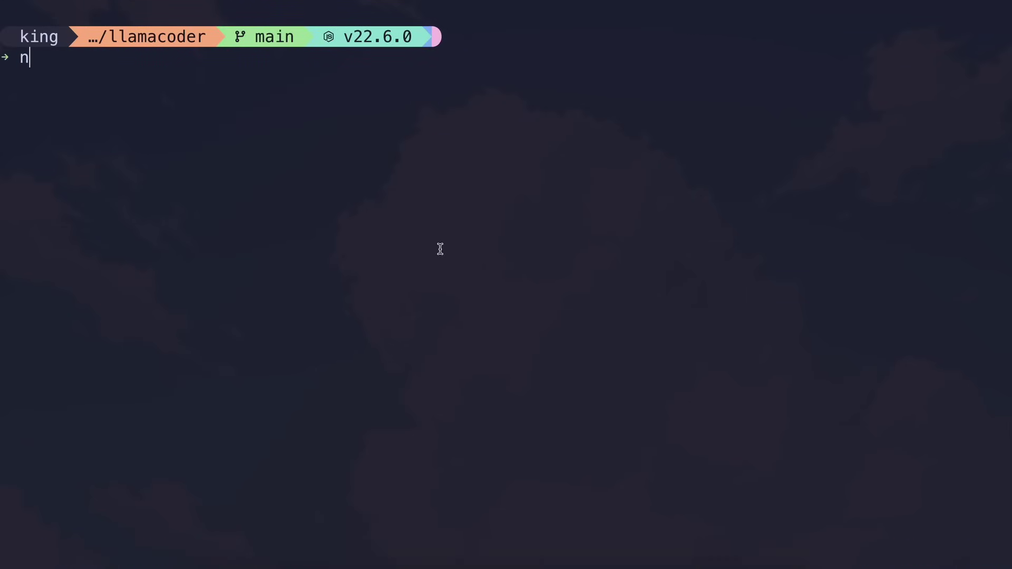
{"action": "type", "text": "pm run dev"}
{"action": "key", "text": "Return"}
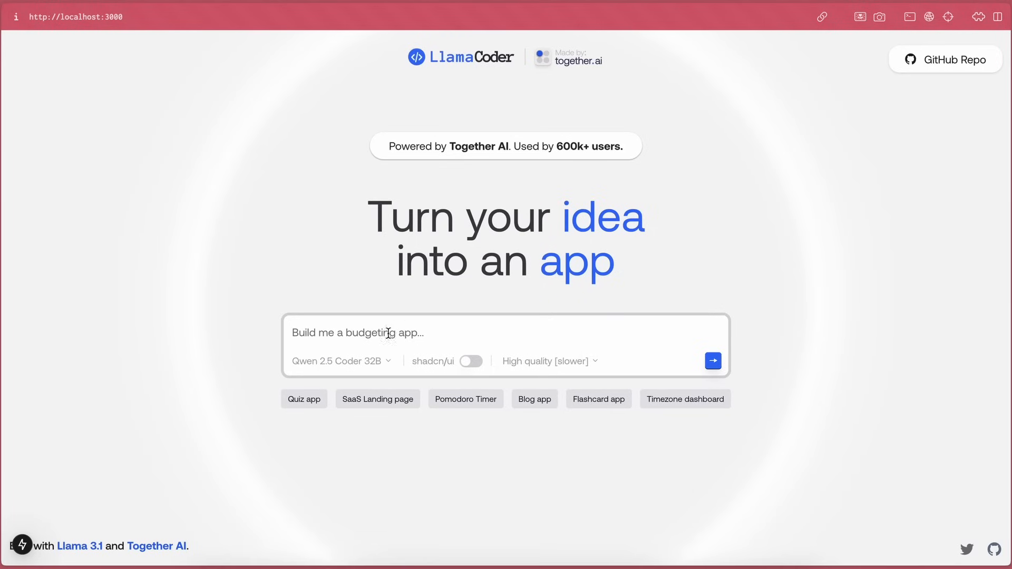
Submit the random-quote boxes prompt with DeepSeek V3 at Low quality on the local copy
{"action": "left_click", "coordinate": [372, 363]}
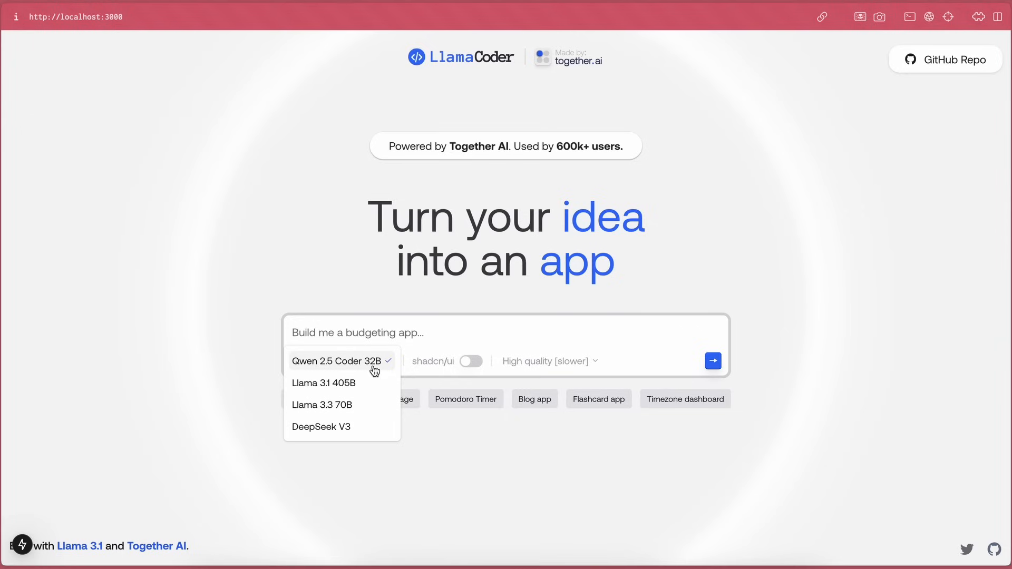
{"action": "left_click", "coordinate": [375, 431]}
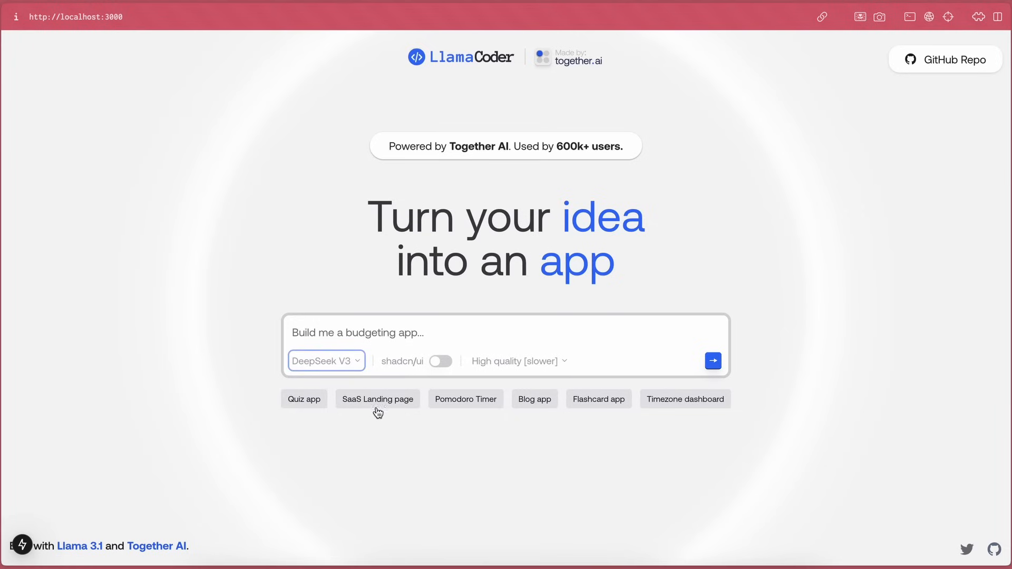
{"action": "left_click", "coordinate": [489, 369]}
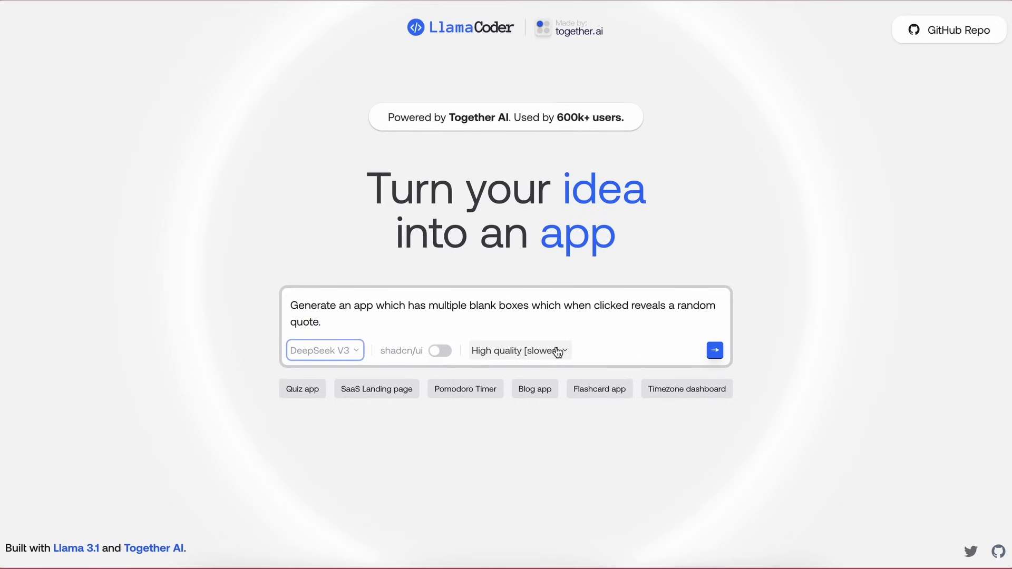
{"action": "left_click", "coordinate": [556, 353]}
{"action": "left_click", "coordinate": [553, 335]}
{"action": "left_click", "coordinate": [711, 355]}
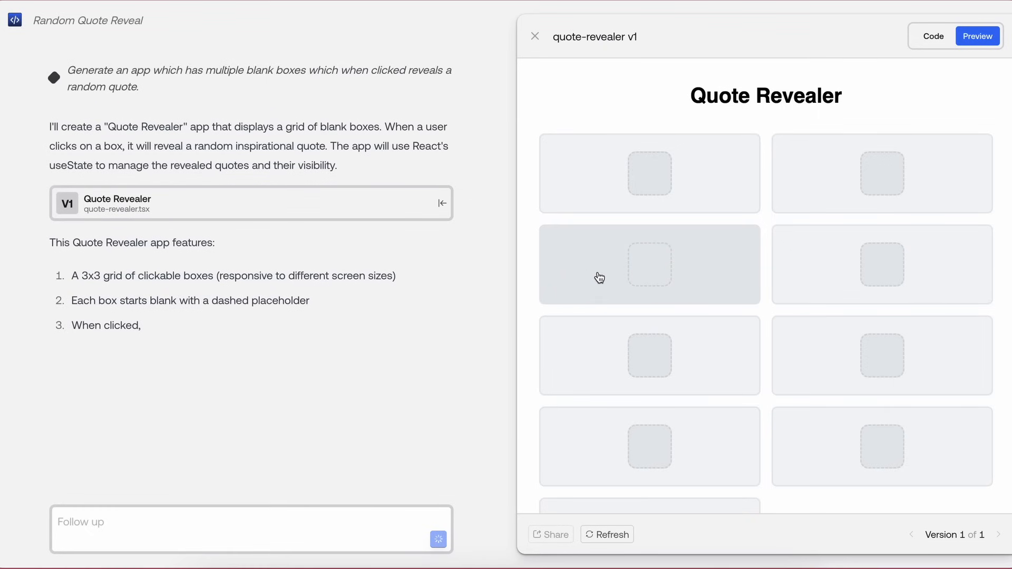
Reveal the quote in every blank box of the Quote Revealer grid, row by row
{"action": "left_click", "coordinate": [662, 169]}
{"action": "left_click", "coordinate": [843, 201]}
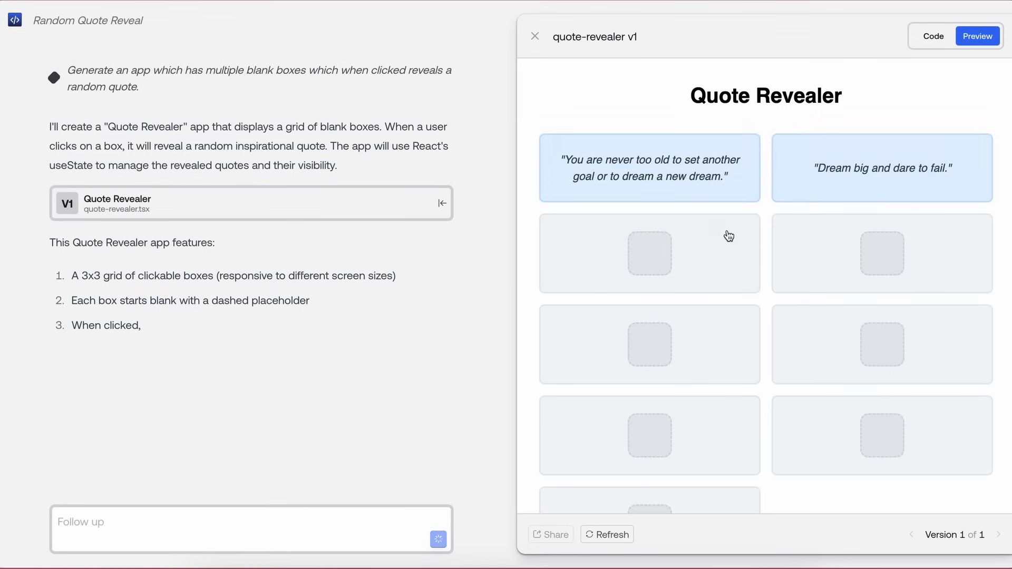
{"action": "left_click", "coordinate": [724, 240]}
{"action": "left_click", "coordinate": [818, 253]}
{"action": "left_click", "coordinate": [706, 332]}
{"action": "left_click", "coordinate": [803, 353]}
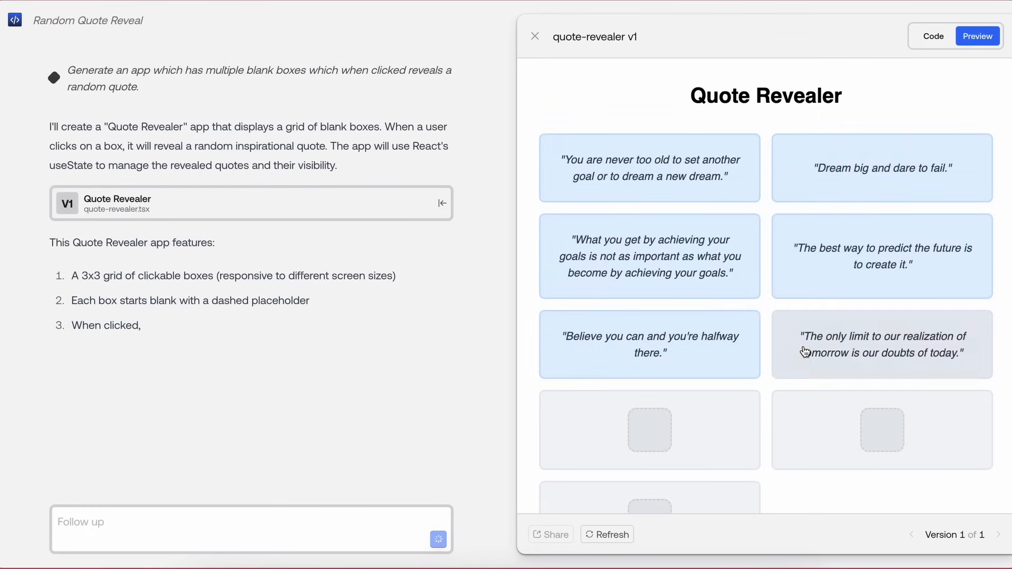
{"action": "left_click", "coordinate": [814, 439]}
{"action": "left_click", "coordinate": [668, 447]}
{"action": "scroll", "coordinate": [669, 449], "scroll_direction": "down", "scroll_amount": 1}
{"action": "left_click", "coordinate": [670, 448]}
{"action": "scroll", "coordinate": [688, 356], "scroll_direction": "up", "scroll_amount": 1}
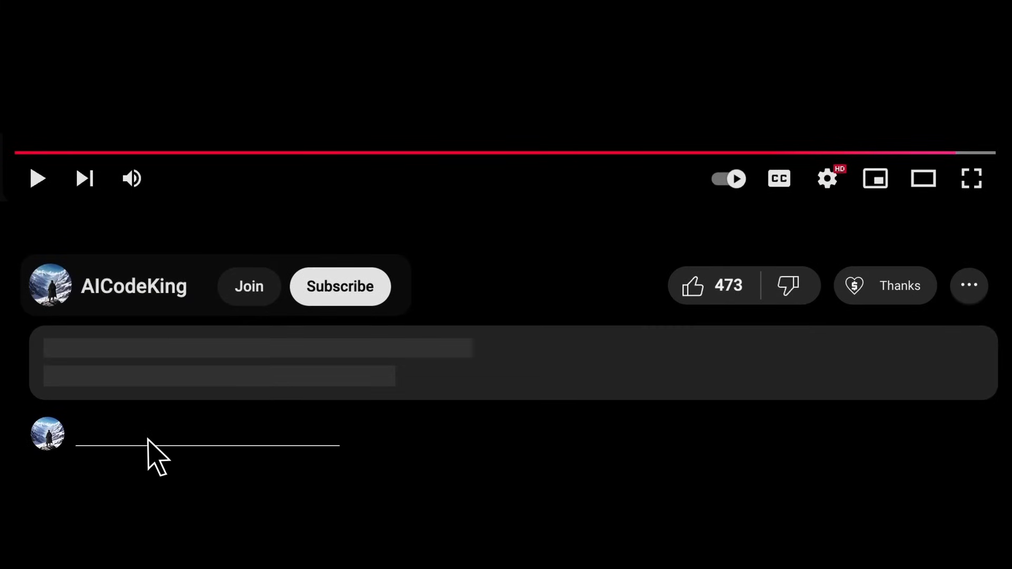
Subscribe to AICodeKing, like the video, set Super Thanks to $10 and view membership tiers
{"action": "left_click", "coordinate": [366, 294]}
{"action": "left_click", "coordinate": [715, 296]}
{"action": "left_click", "coordinate": [891, 301]}
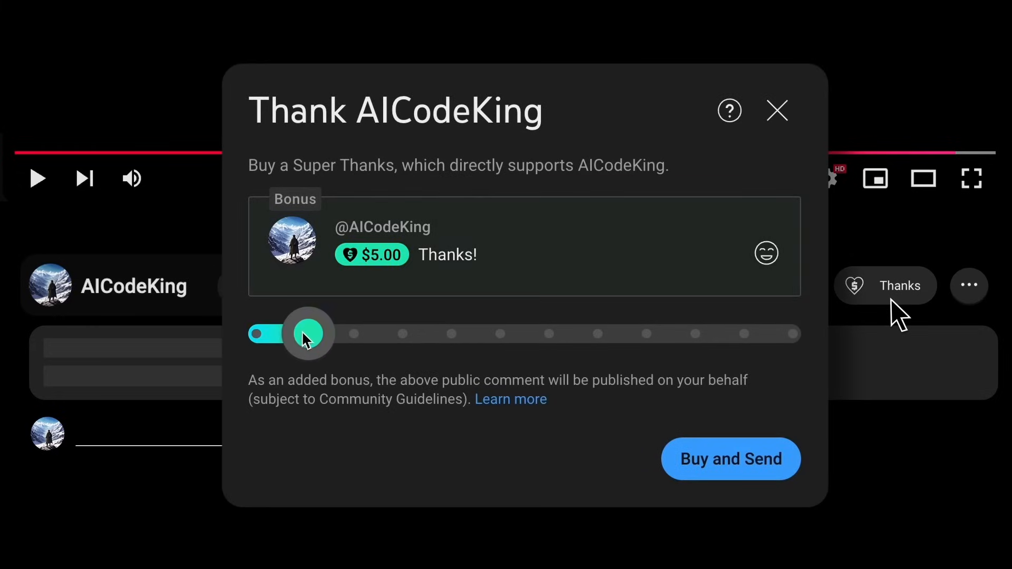
{"action": "left_click_drag", "start_coordinate": [261, 334], "coordinate": [355, 333]}
{"action": "left_click", "coordinate": [252, 302]}
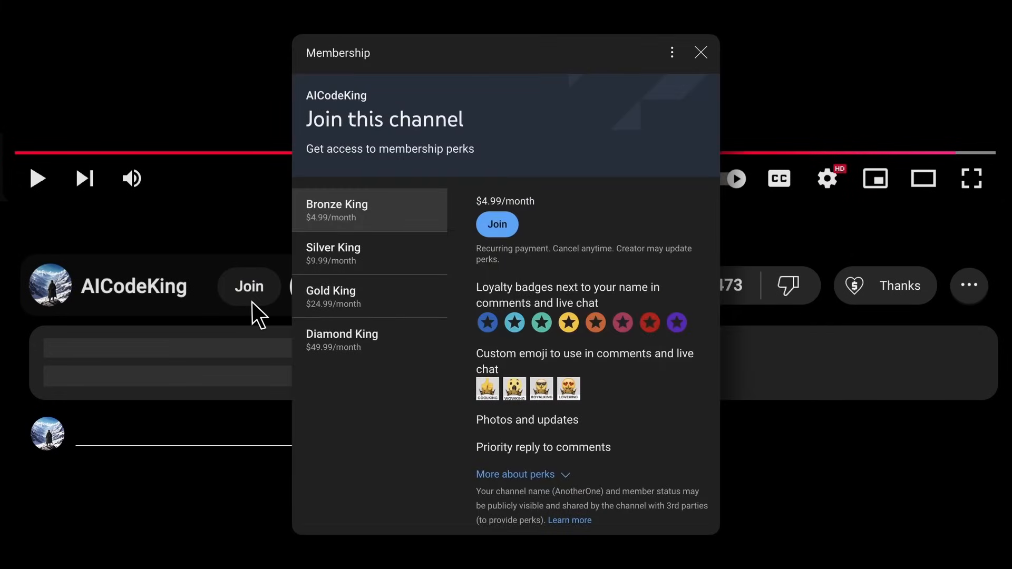